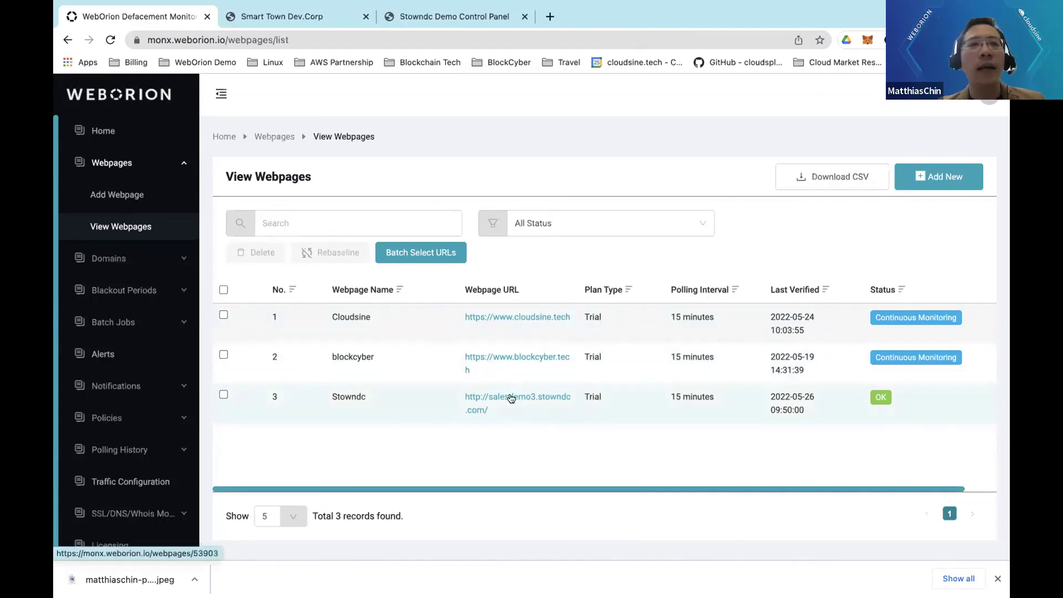
Look over the monitored SmartTown Dev.Corp demo website, from its header through the services, works and tweets sections.
click(305, 17)
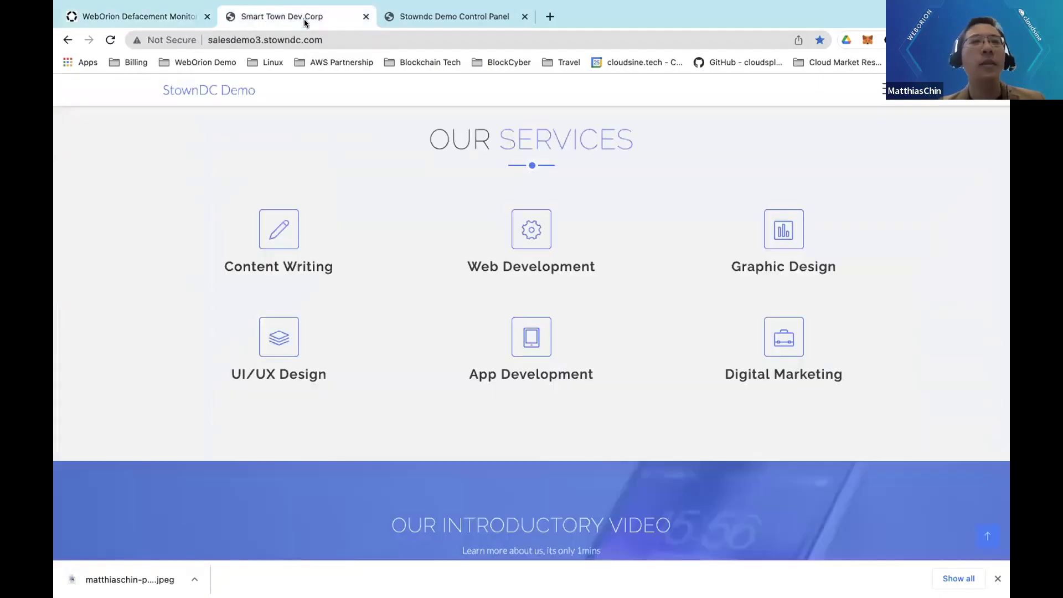
scroll(391, 192, up, 10)
scroll(393, 195, down, 1)
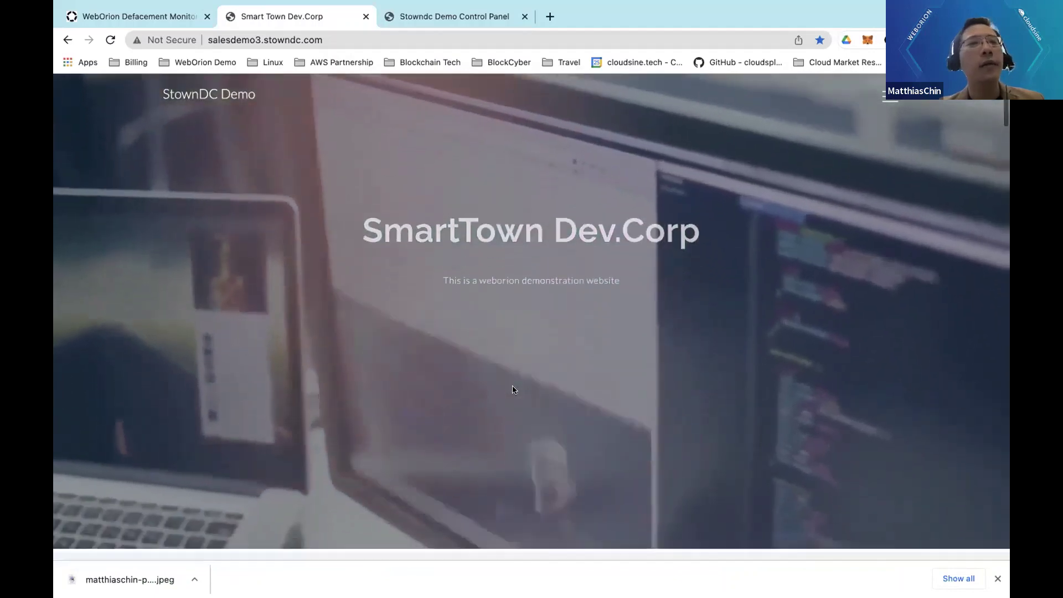
scroll(513, 386, down, 7)
scroll(513, 386, down, 2)
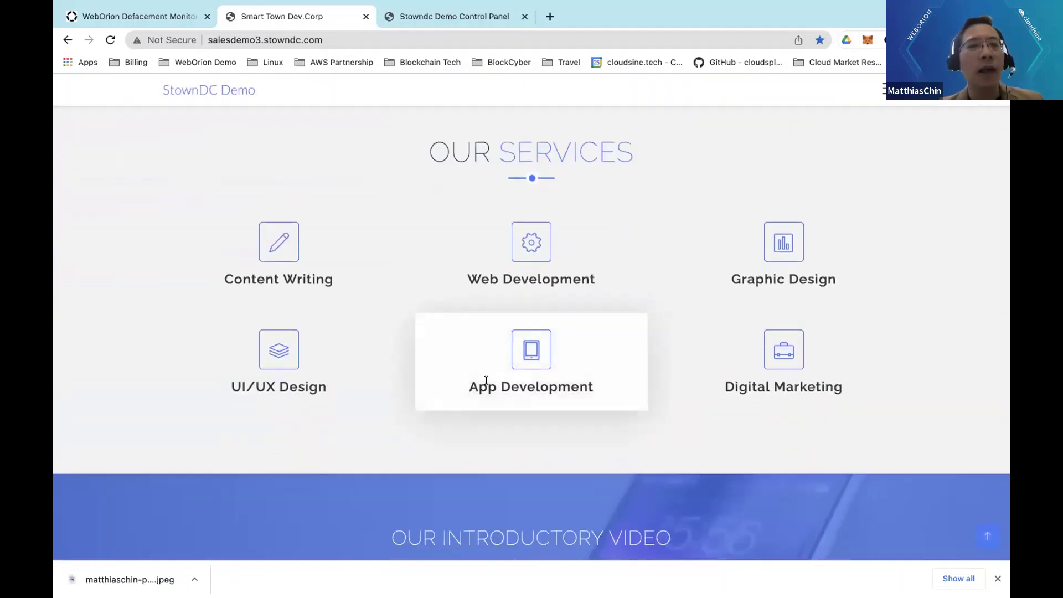
scroll(410, 402, down, 20)
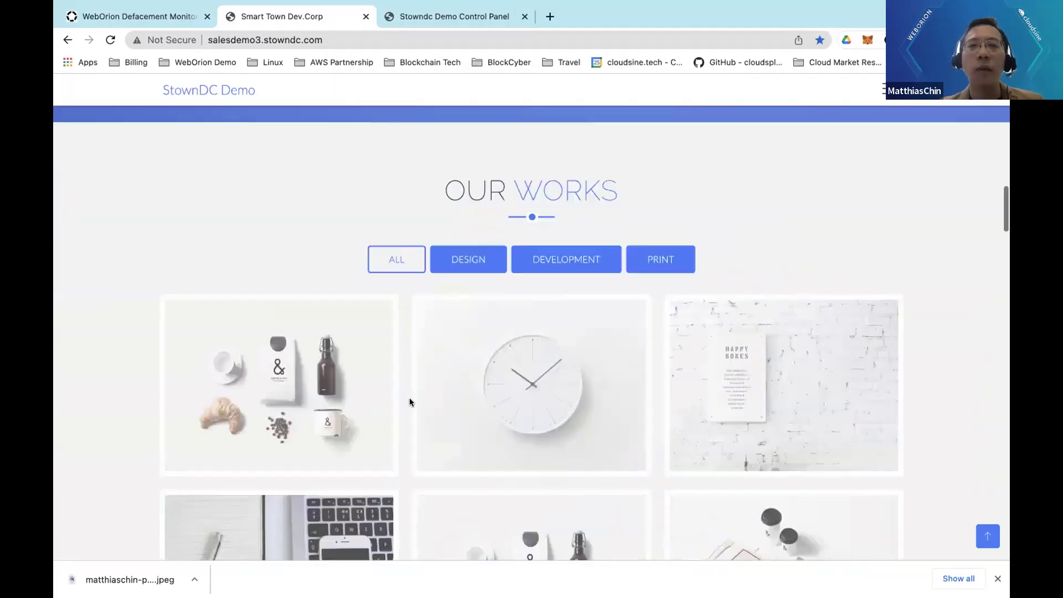
scroll(410, 399, down, 20)
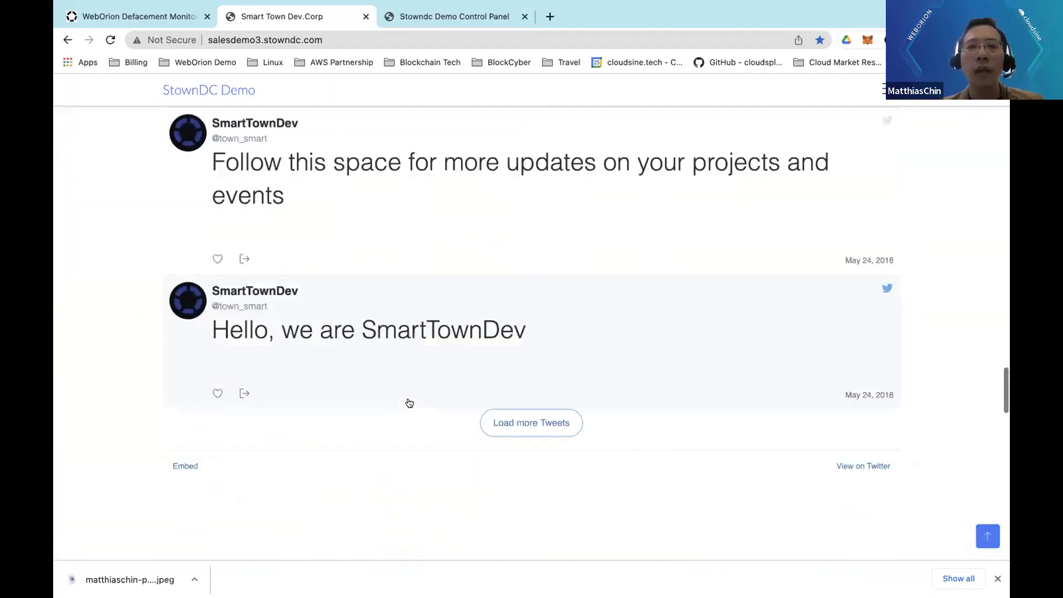
scroll(410, 398, up, 20)
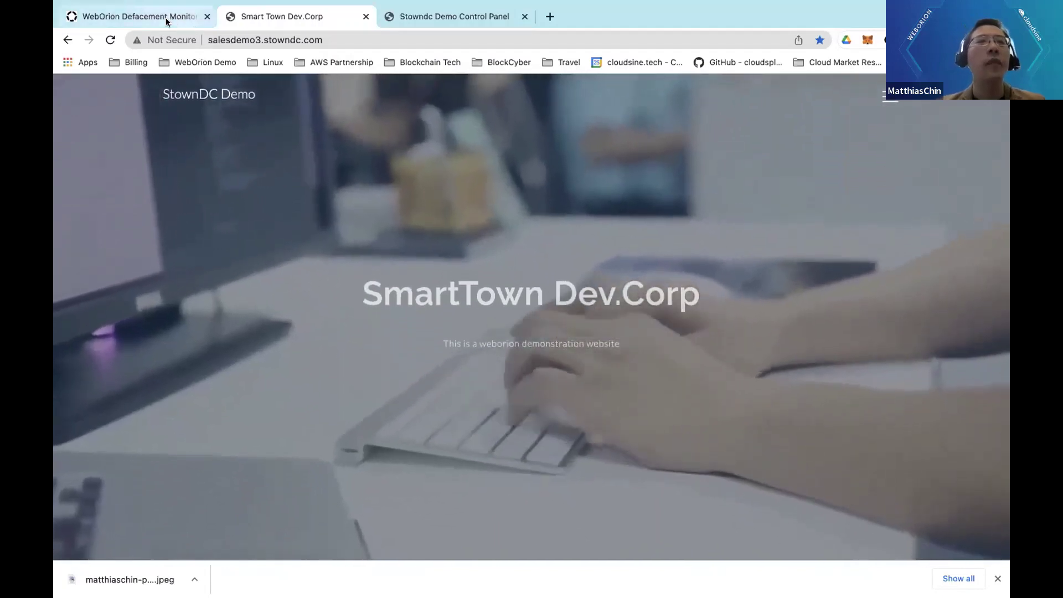
Return to WebOrion, open the configuration of the Stowndc webpage and view its general settings.
click(165, 18)
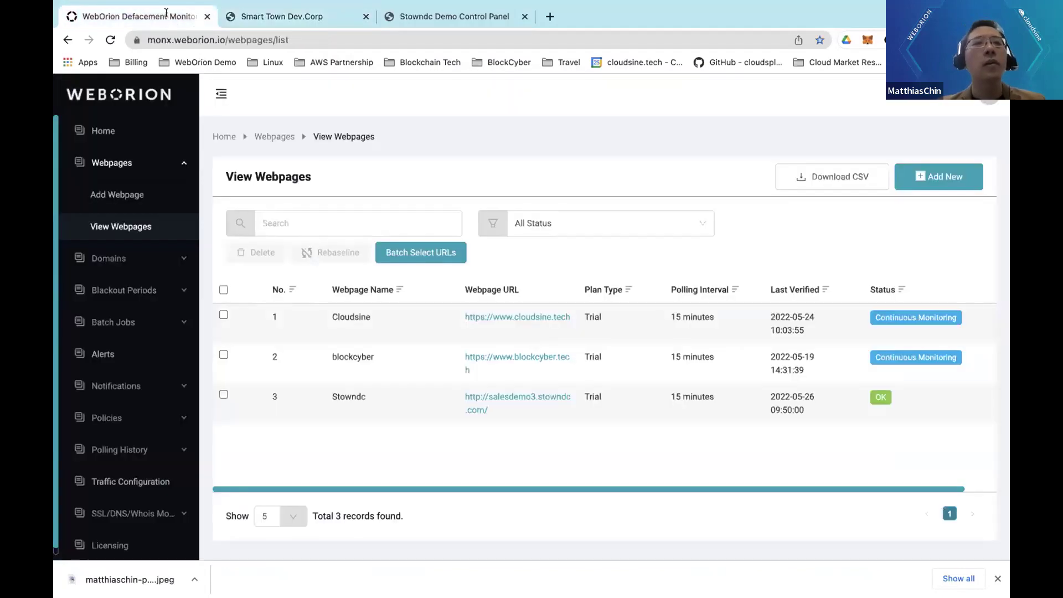
click(493, 401)
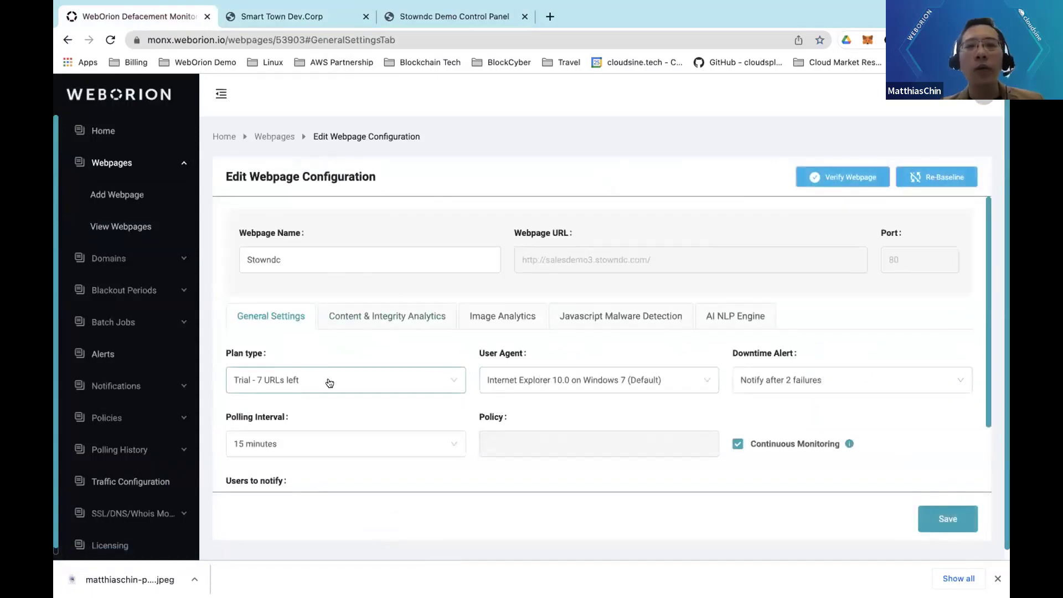
scroll(433, 383, down, 1)
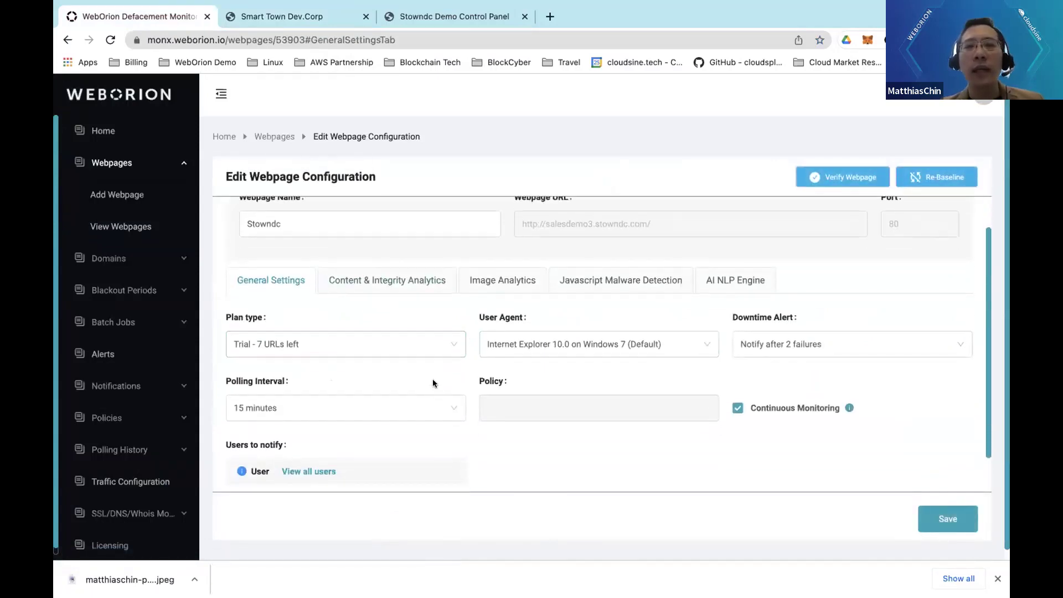
View the Stowndc webpage's Content & Integrity Analytics, Image Analytics and Javascript Malware Detection settings.
click(403, 285)
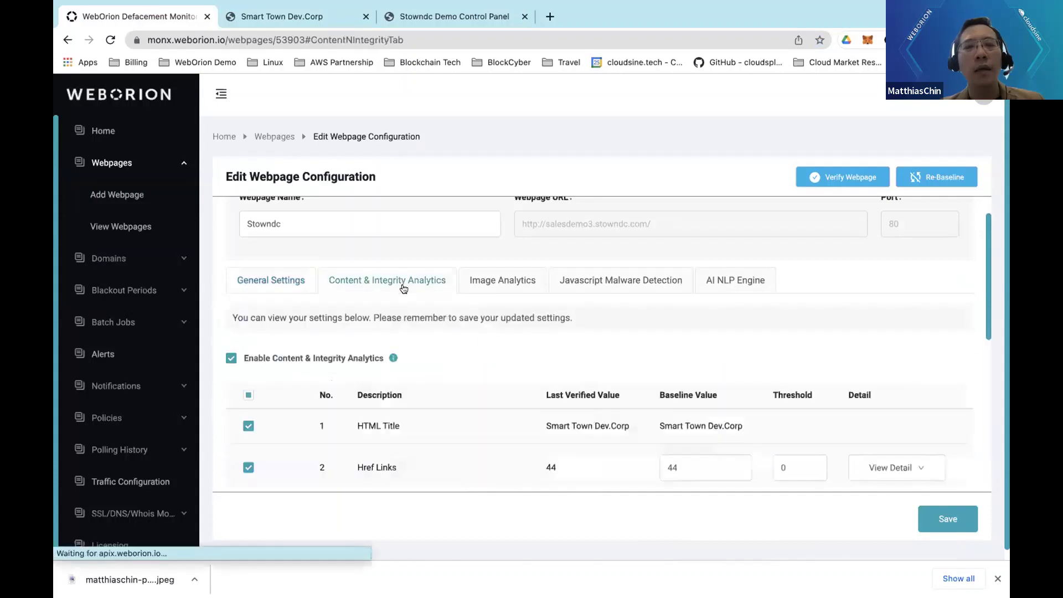
click(491, 285)
click(591, 279)
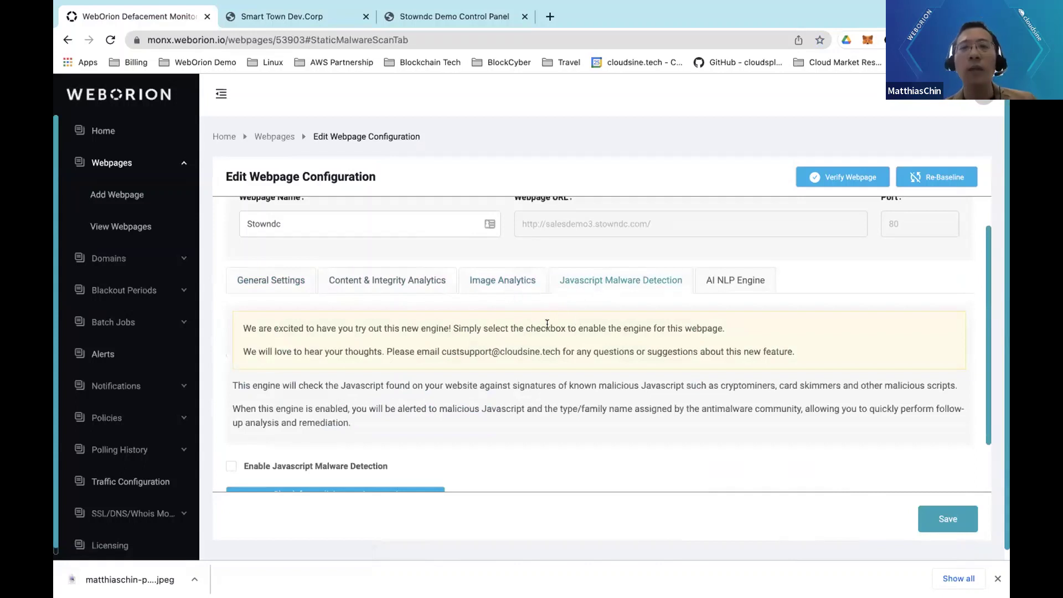
Examine the webpage's AI NLP Engine settings, including the NLP Classifier description, Model T and the defaced confidence threshold.
click(738, 277)
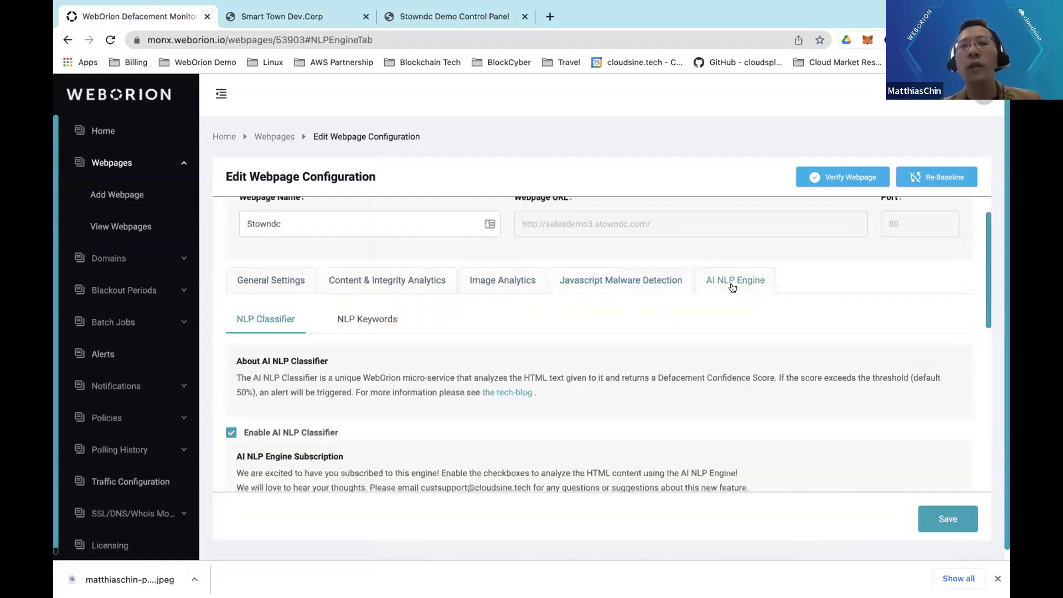
scroll(710, 369, down, 2)
scroll(710, 369, down, 1)
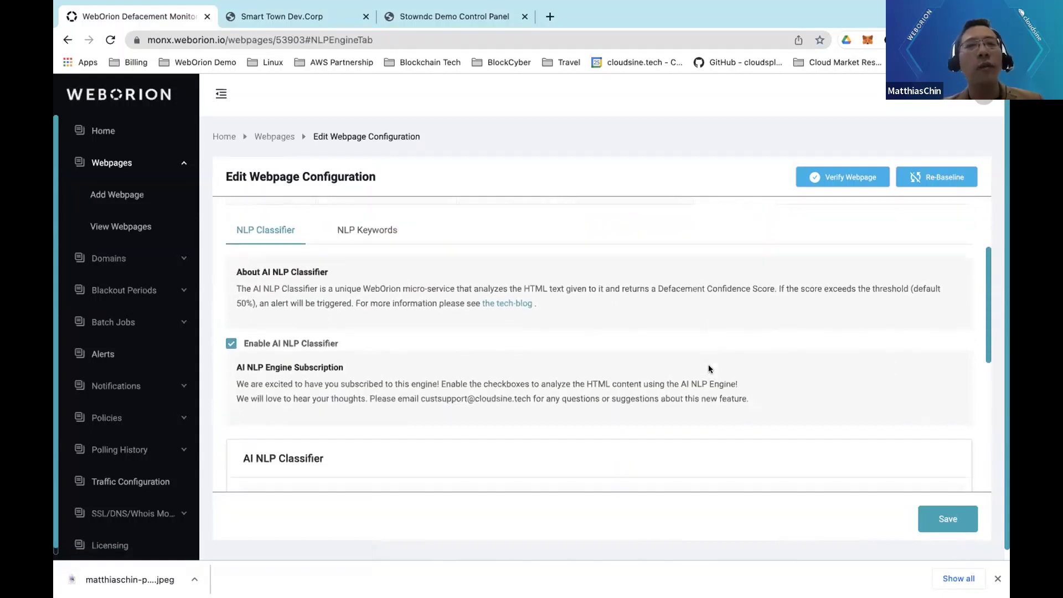
scroll(710, 369, up, 2)
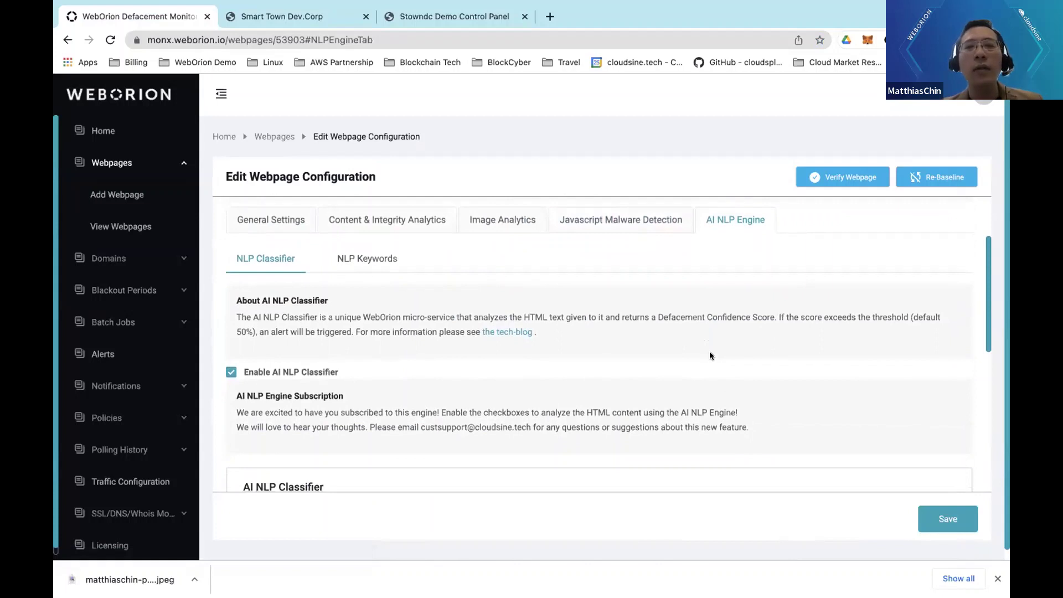
scroll(582, 382, down, 1)
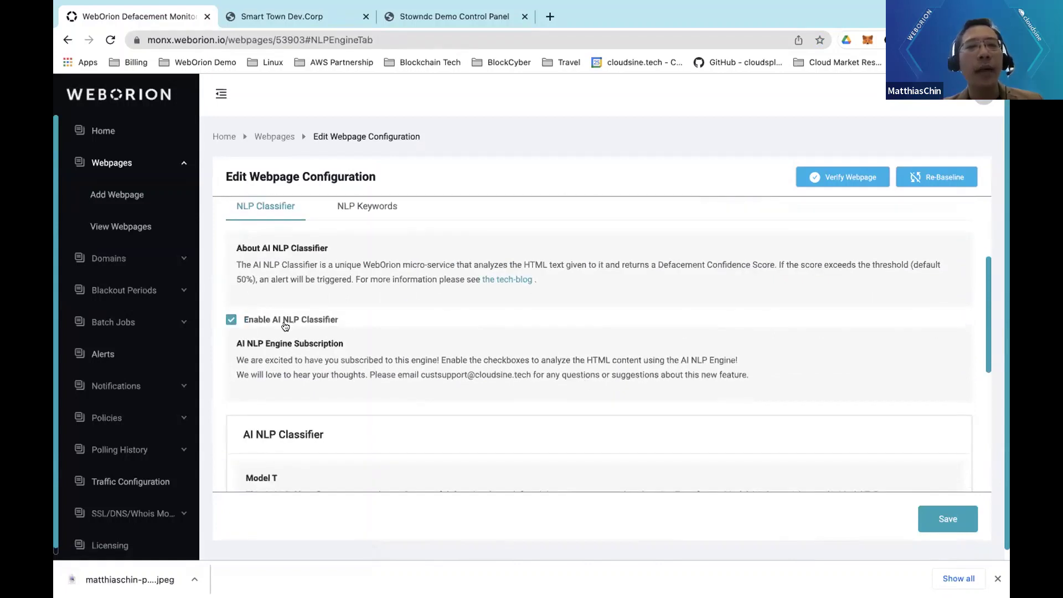
scroll(346, 363, down, 1)
scroll(353, 368, down, 3)
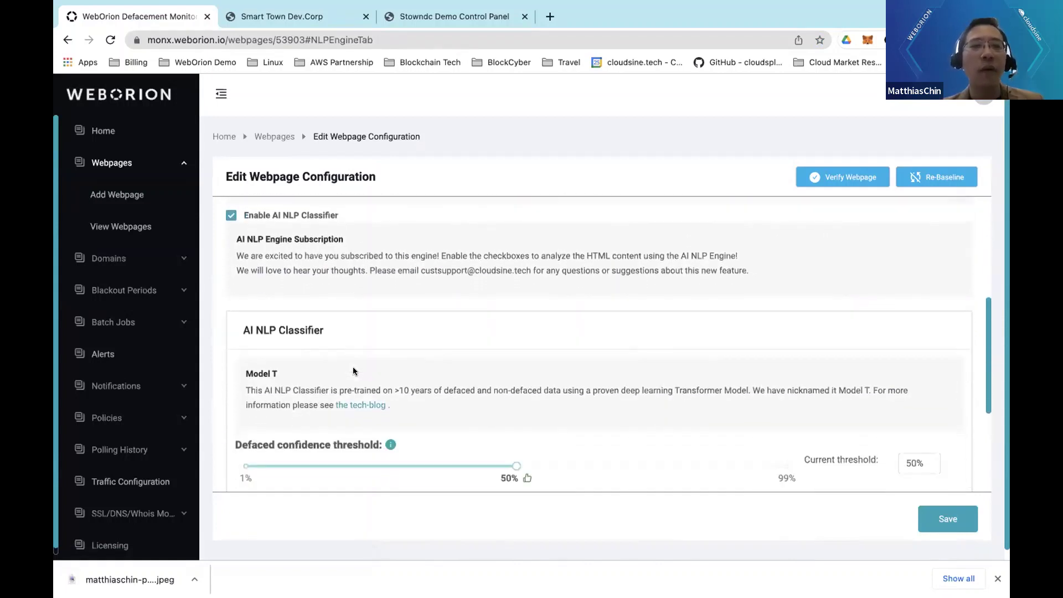
scroll(354, 366, down, 1)
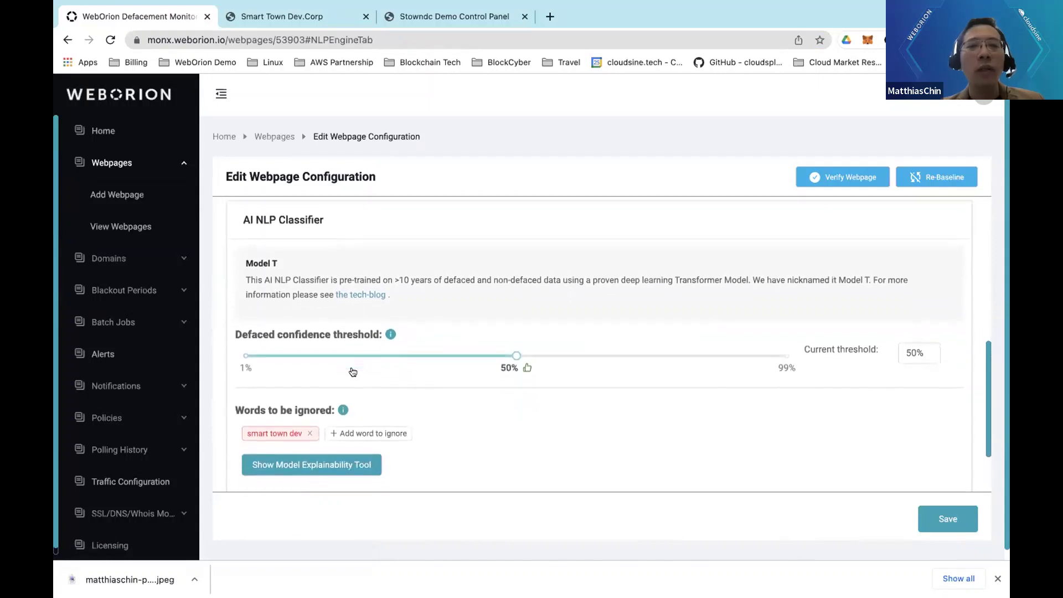
Try defaced confidence thresholds of 23% and 41% for the AI NLP Classifier, and set the threshold back to 50%.
mouse_move(512, 361)
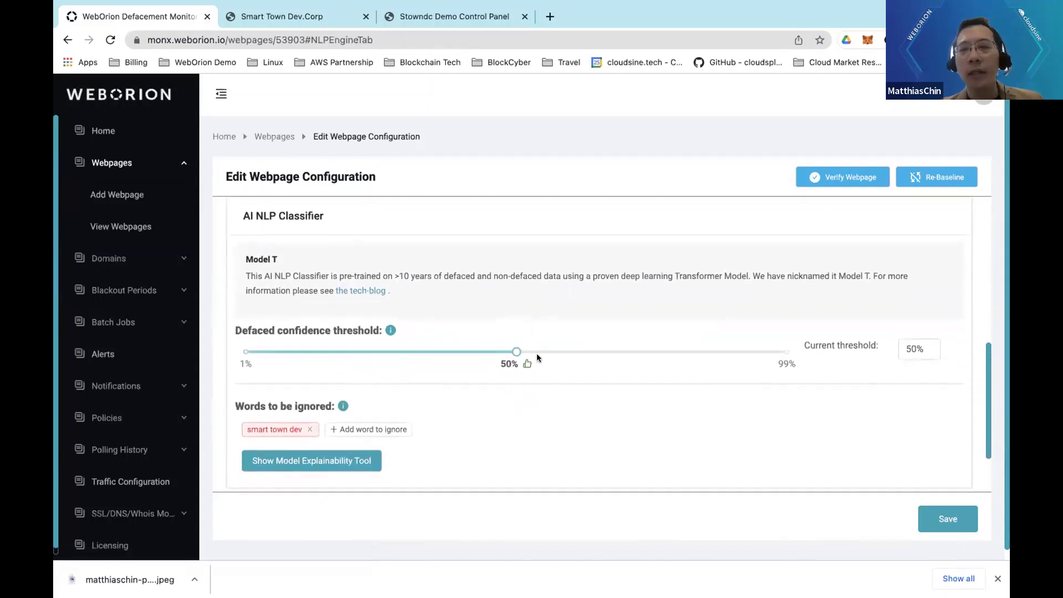
drag(341, 353, 267, 352)
click(363, 352)
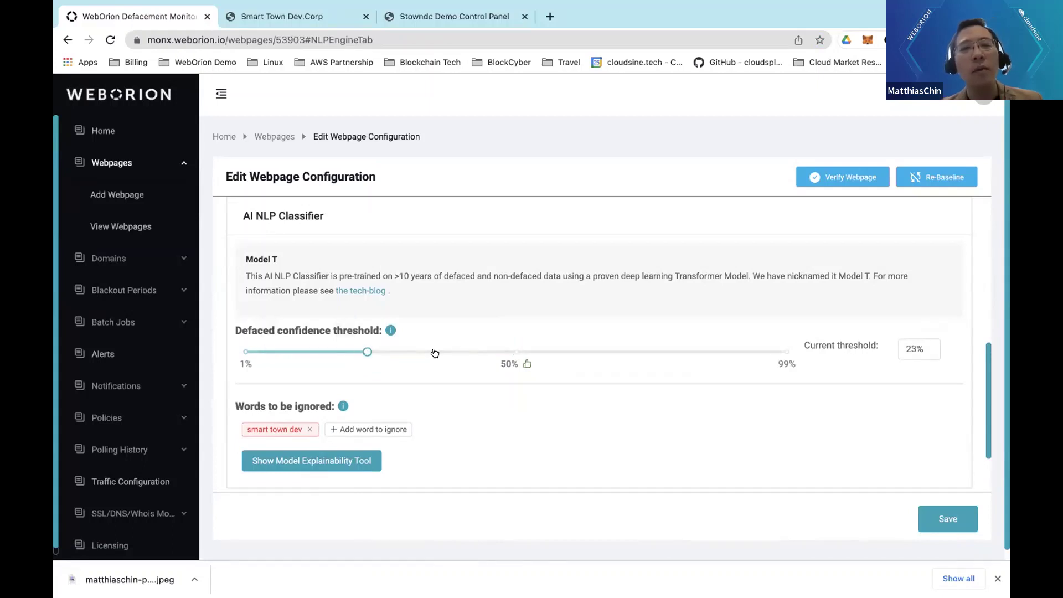
click(513, 355)
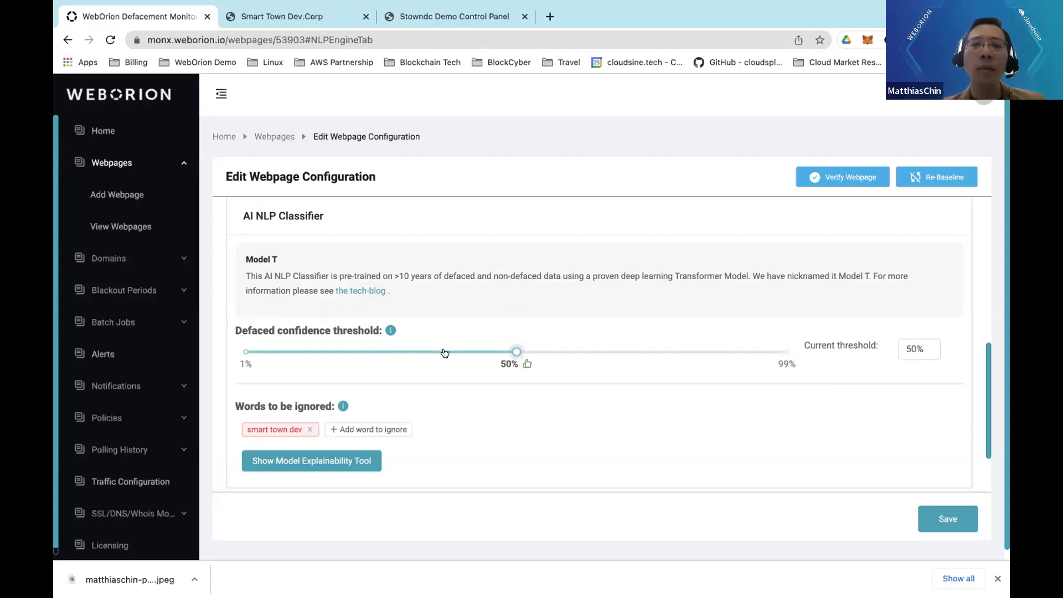
click(467, 353)
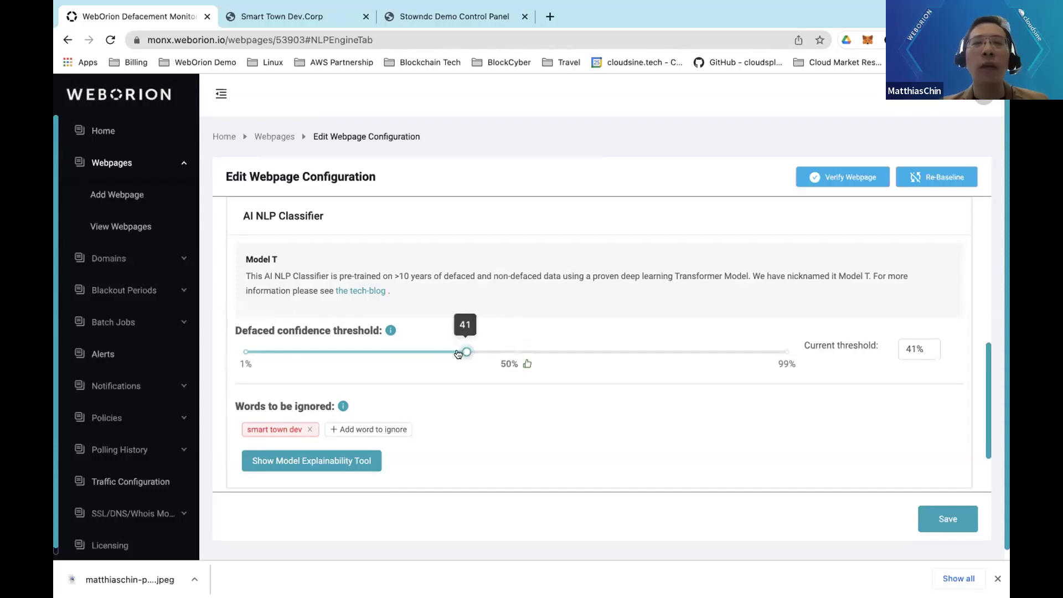
click(515, 352)
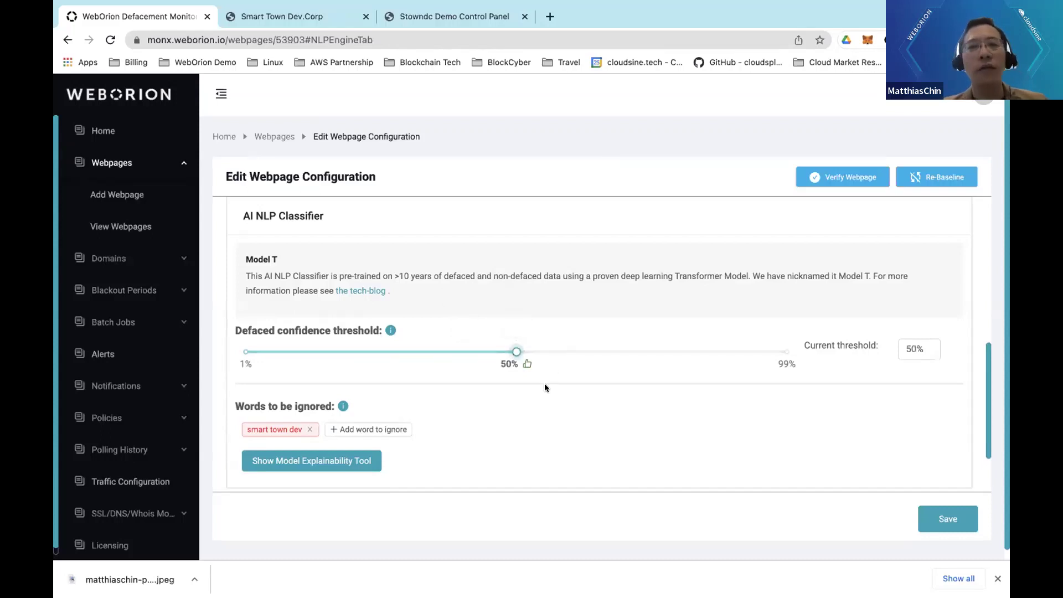
Check the classifier's words to be ignored against the title shown on the SmartTown demo website.
scroll(530, 404, down, 1)
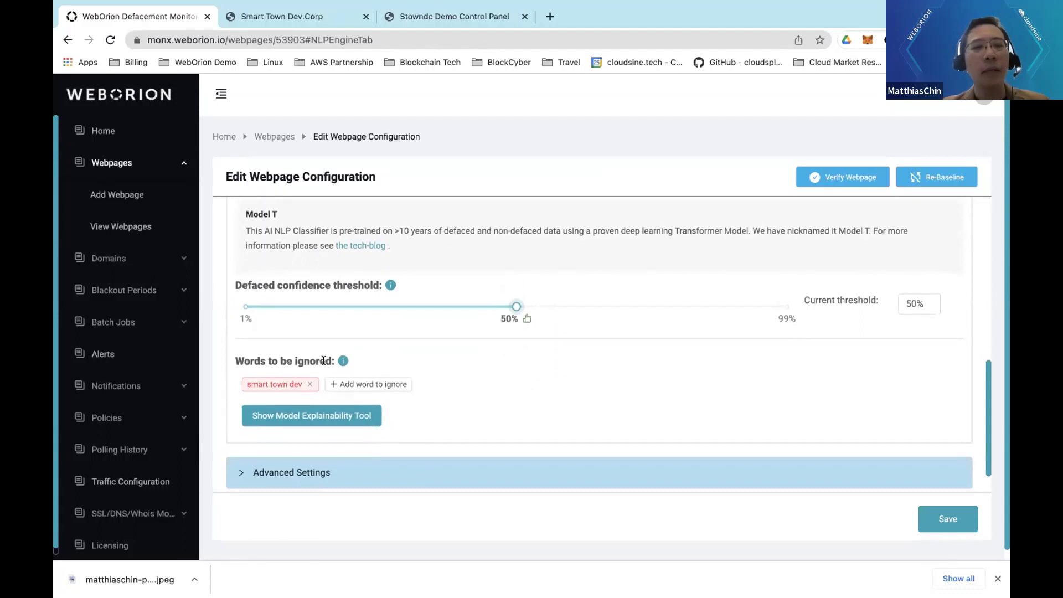
scroll(364, 385, down, 1)
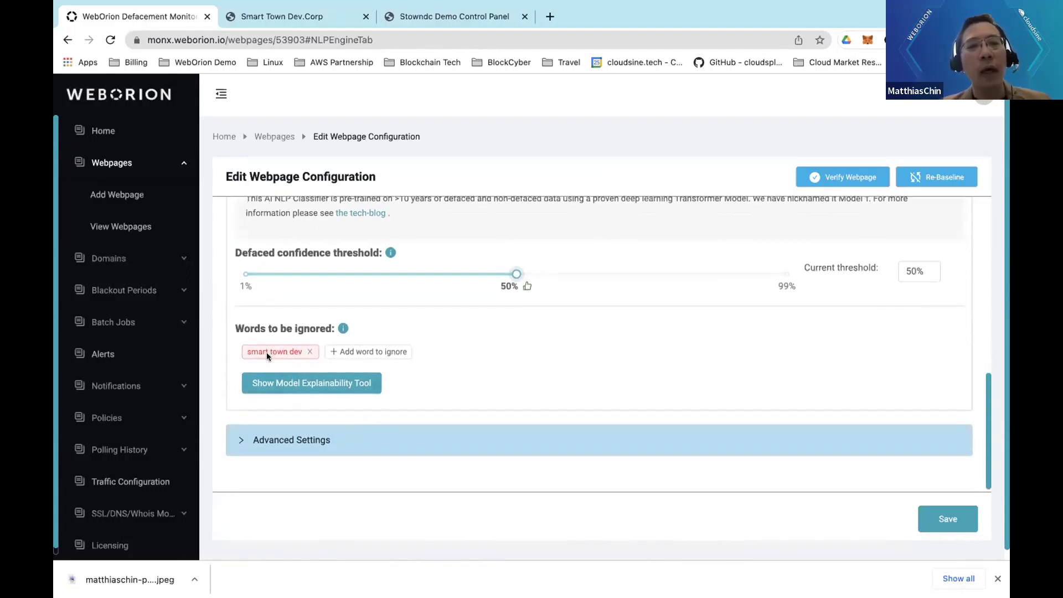
click(317, 21)
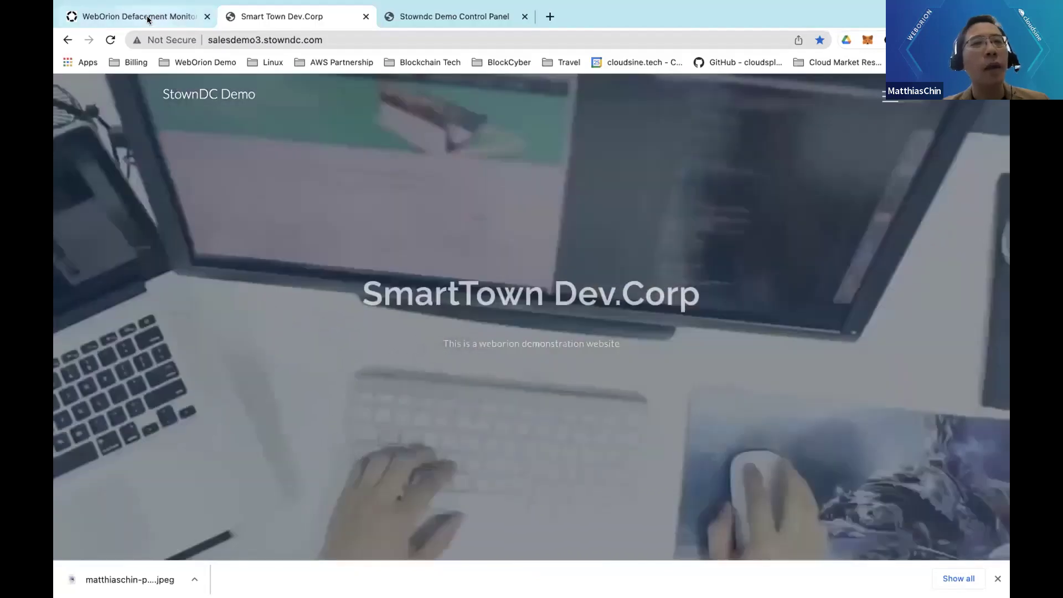
click(147, 19)
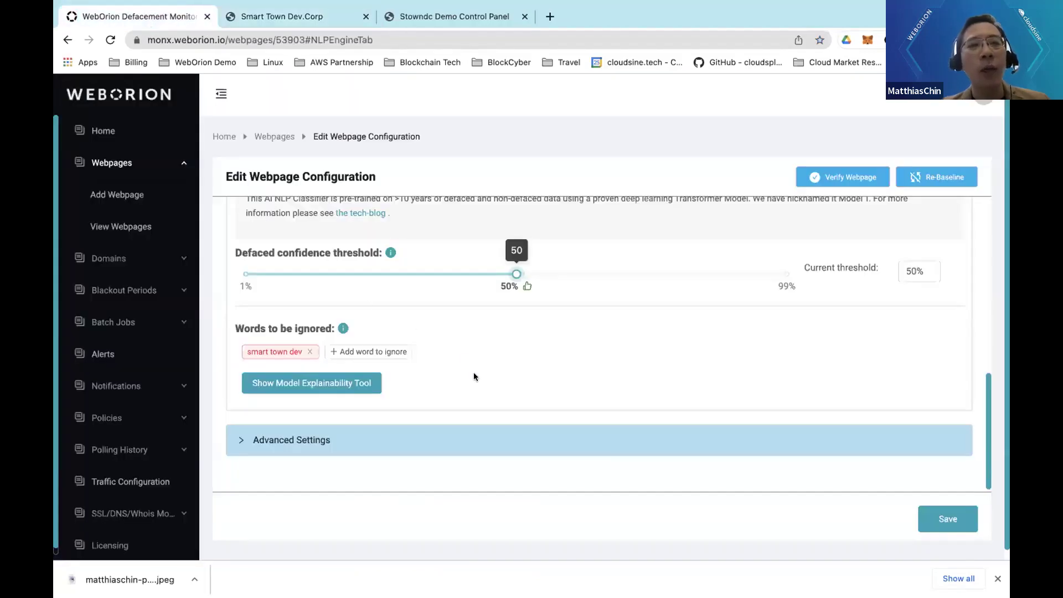
Show the Model Explainability Tool, run the full model explainability analysis and dismiss both notifications.
click(320, 383)
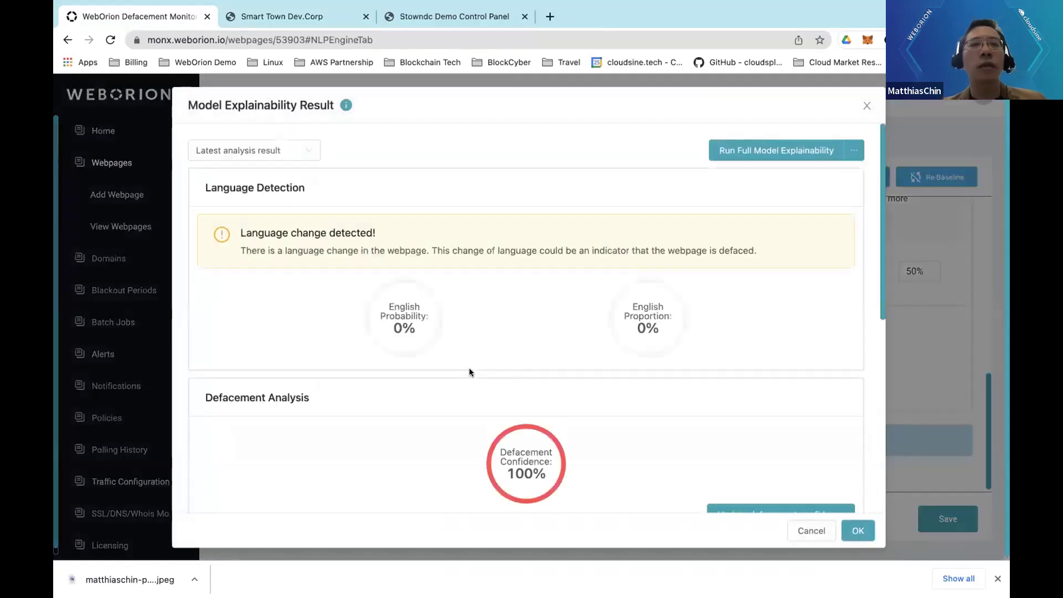
click(775, 150)
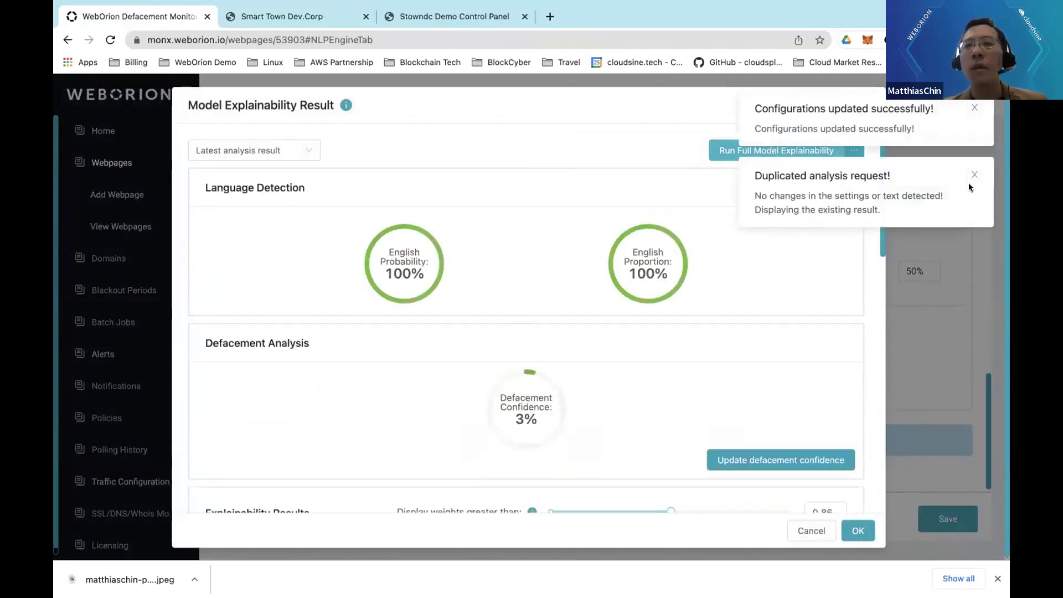
click(975, 174)
click(975, 108)
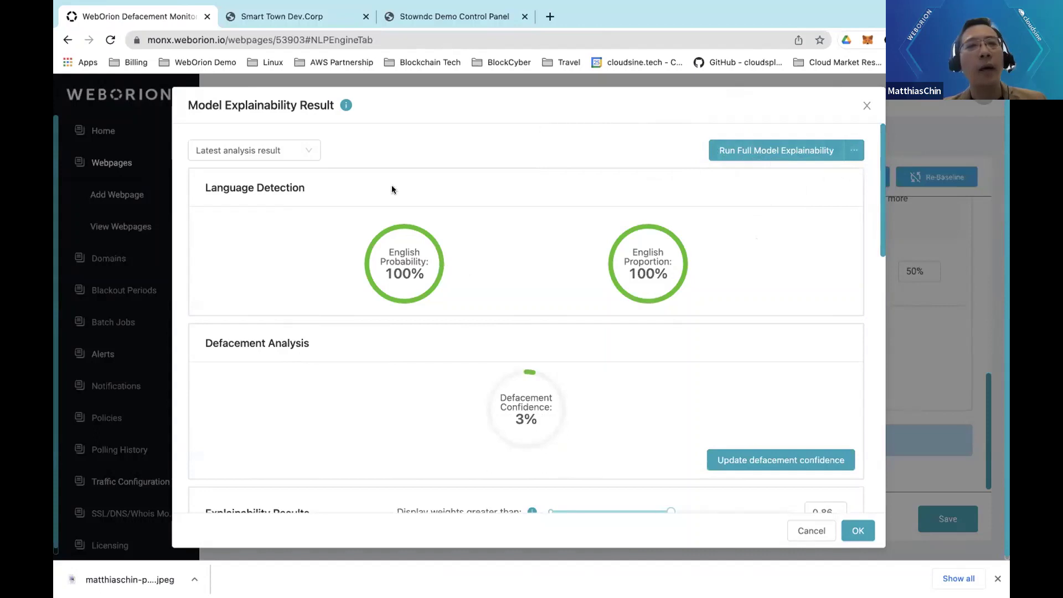
Review the Model Explainability Result: language detection, defacement confidence, the analyzed HTML text and the words with highest defacement weight.
mouse_move(324, 115)
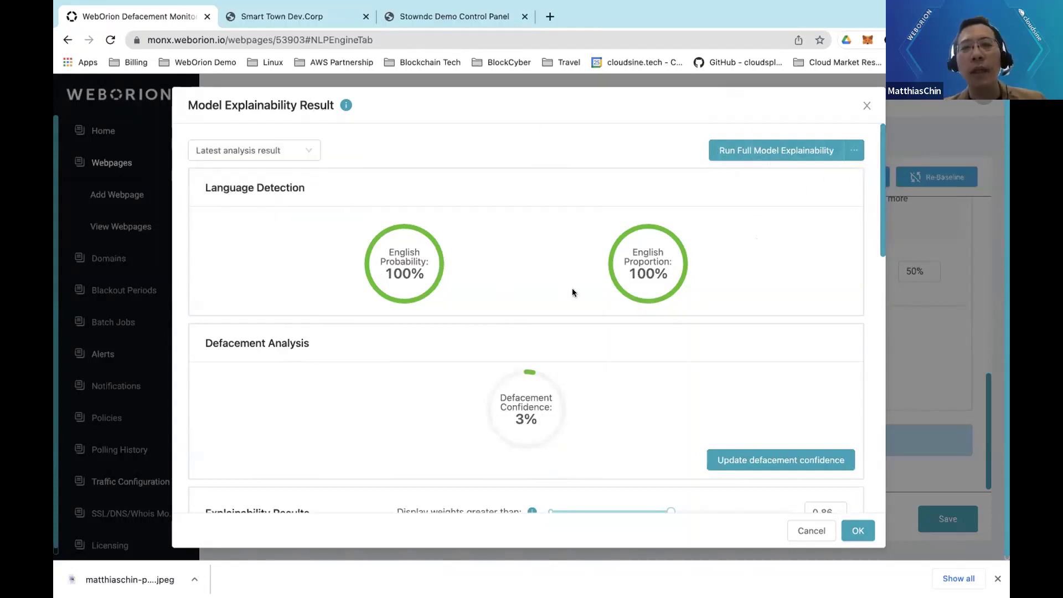
scroll(565, 355, down, 1)
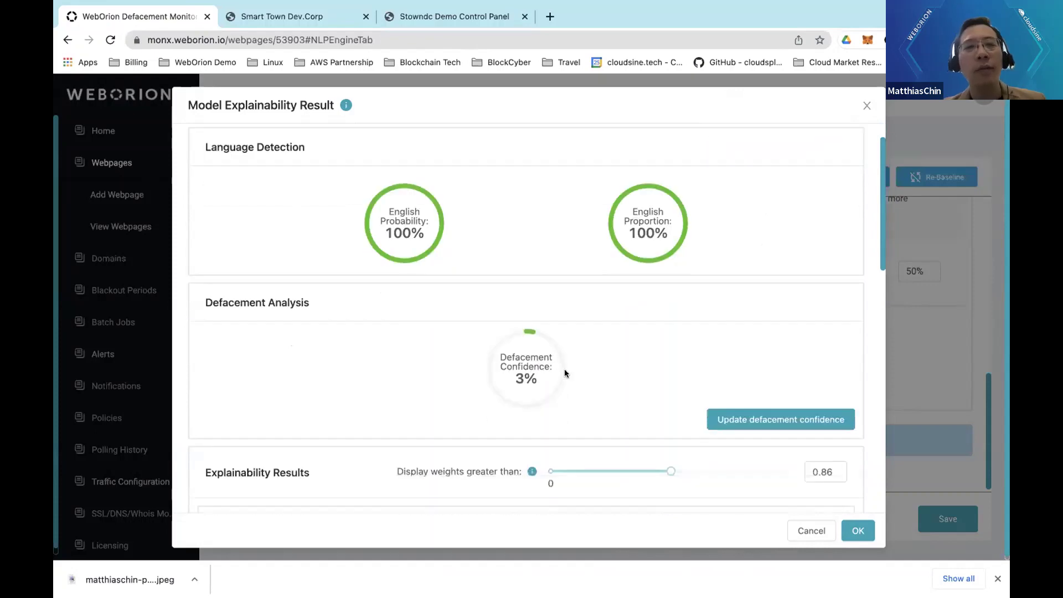
scroll(508, 376, down, 3)
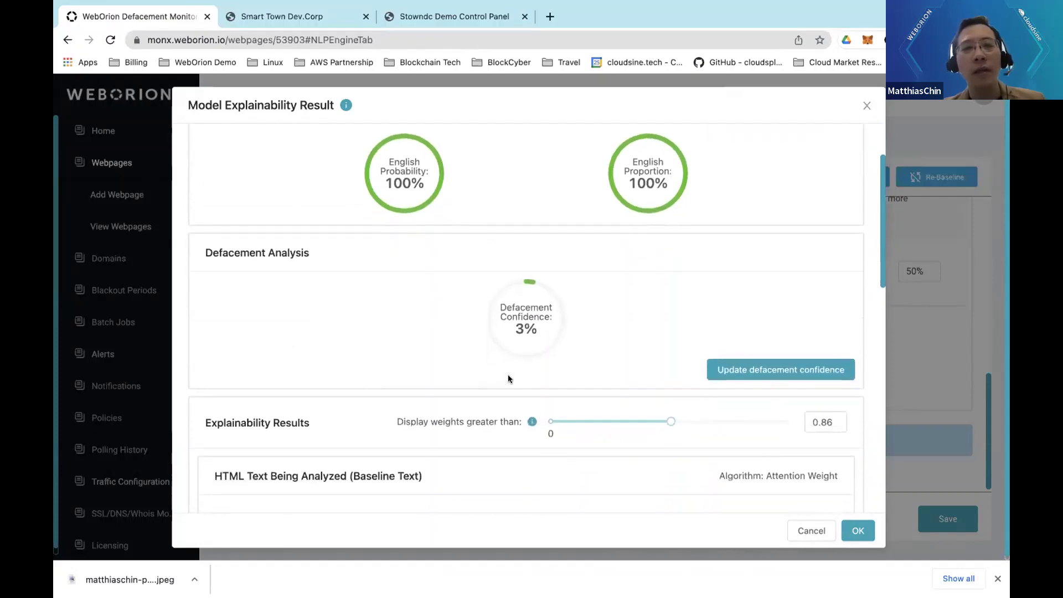
scroll(508, 375, down, 2)
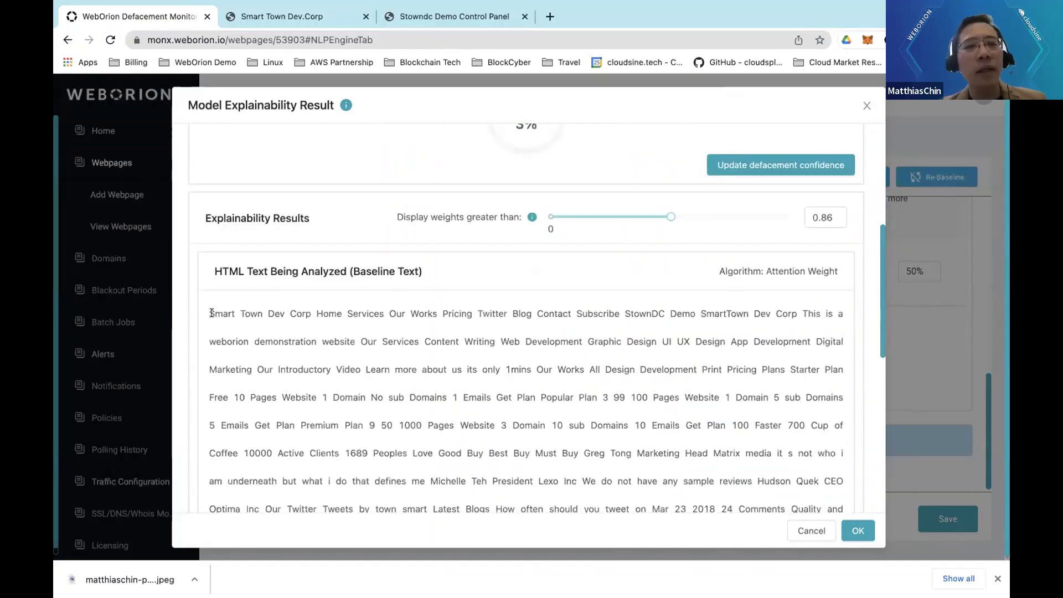
scroll(441, 366, down, 6)
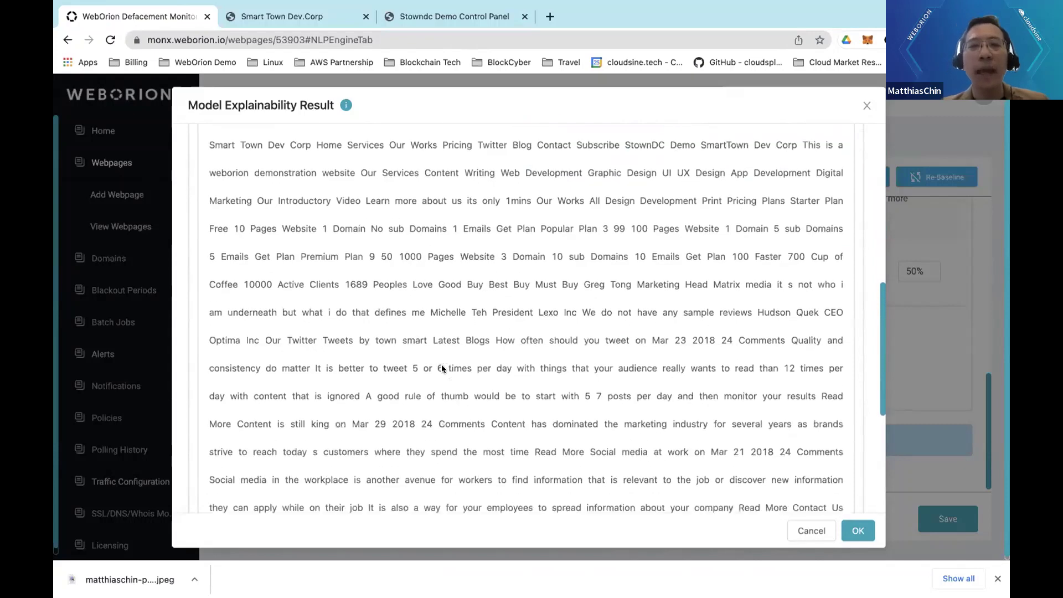
scroll(528, 326, down, 1)
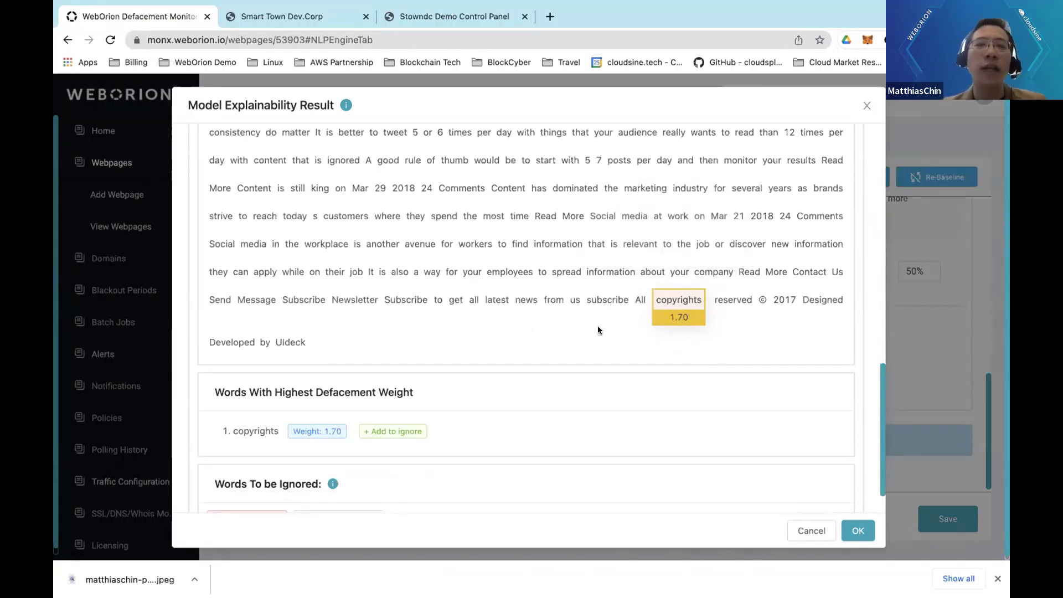
Review the highest-weight words, ignored words and defacement confidence of the baseline analysis, and accept the Model Explainability Result.
scroll(599, 331, down, 1)
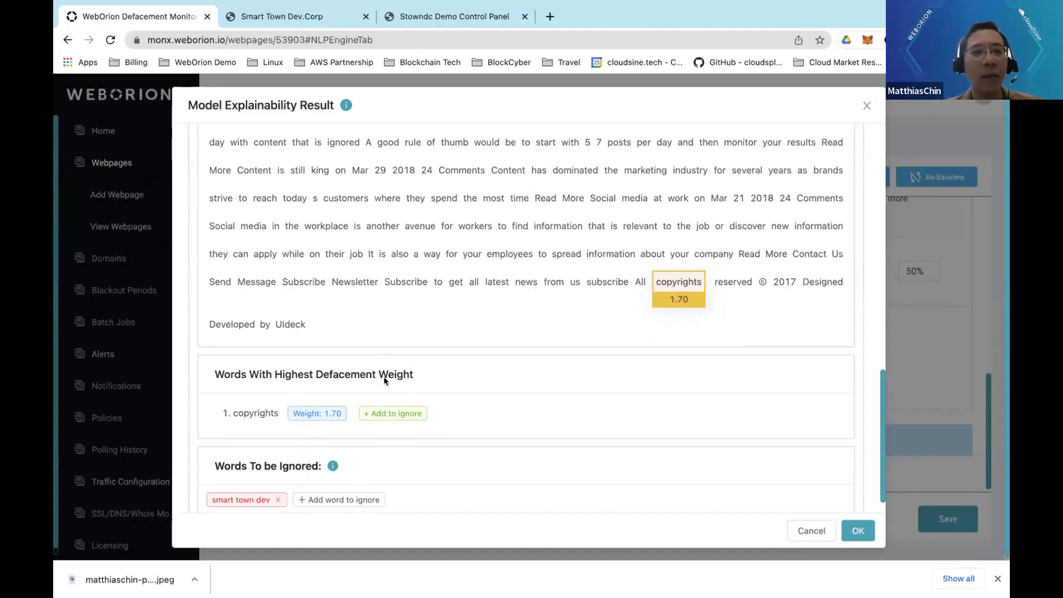
scroll(384, 377, down, 1)
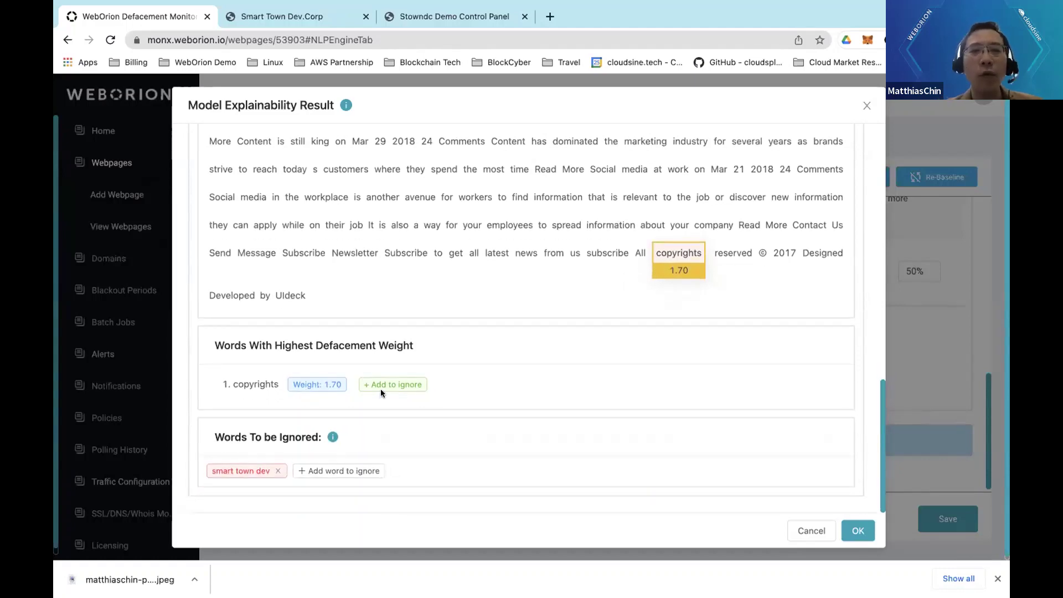
scroll(380, 389, up, 15)
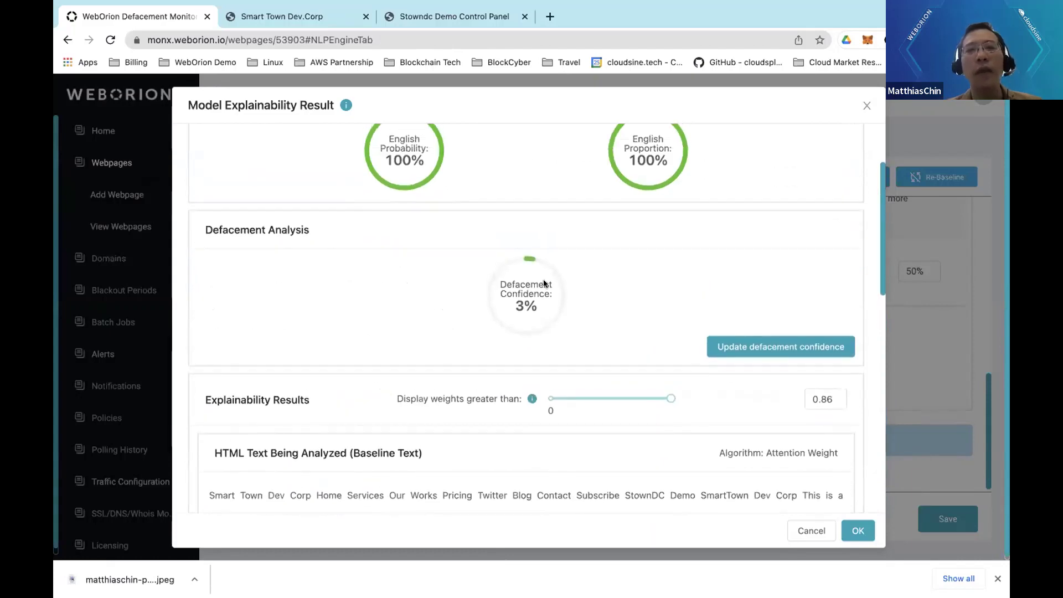
scroll(564, 347, down, 15)
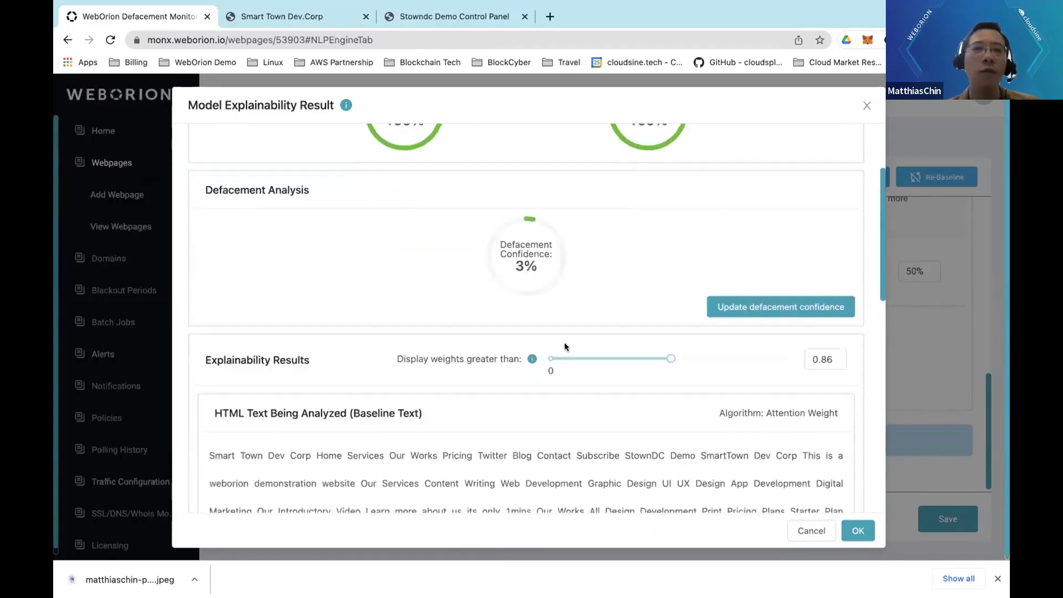
click(851, 531)
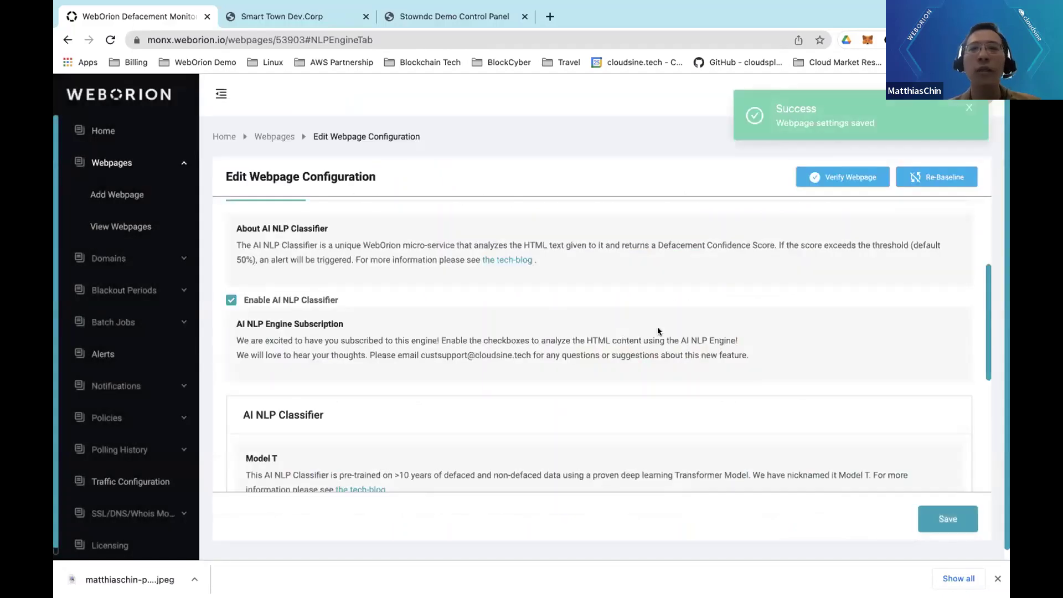
Trigger the Defacement 1 (Full Page Defacement) scenario in the Stowndc Demo Control Panel and reload the demo website to view the defaced page.
click(441, 17)
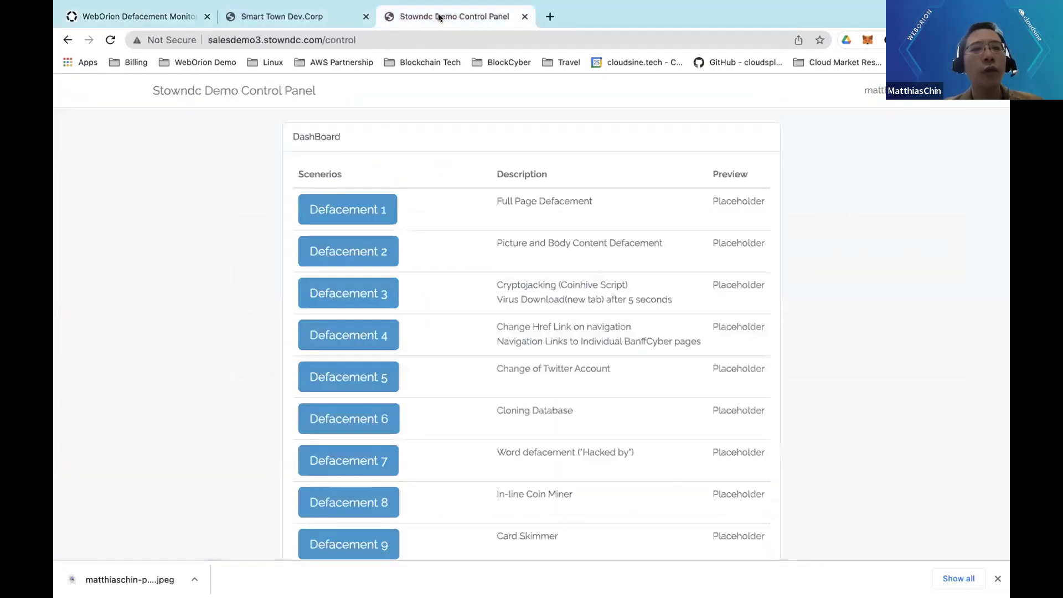
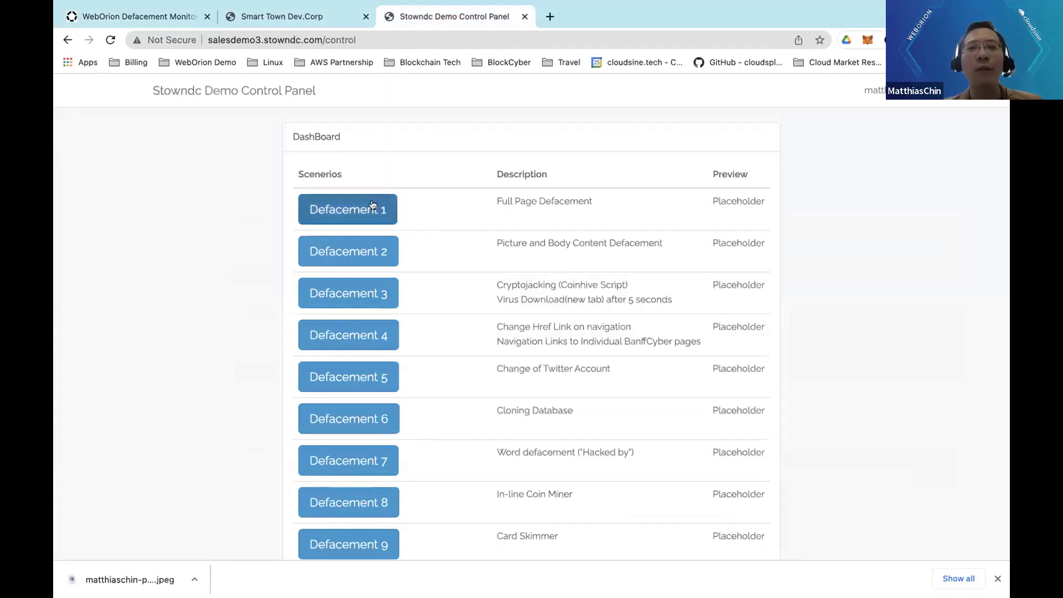
click(372, 206)
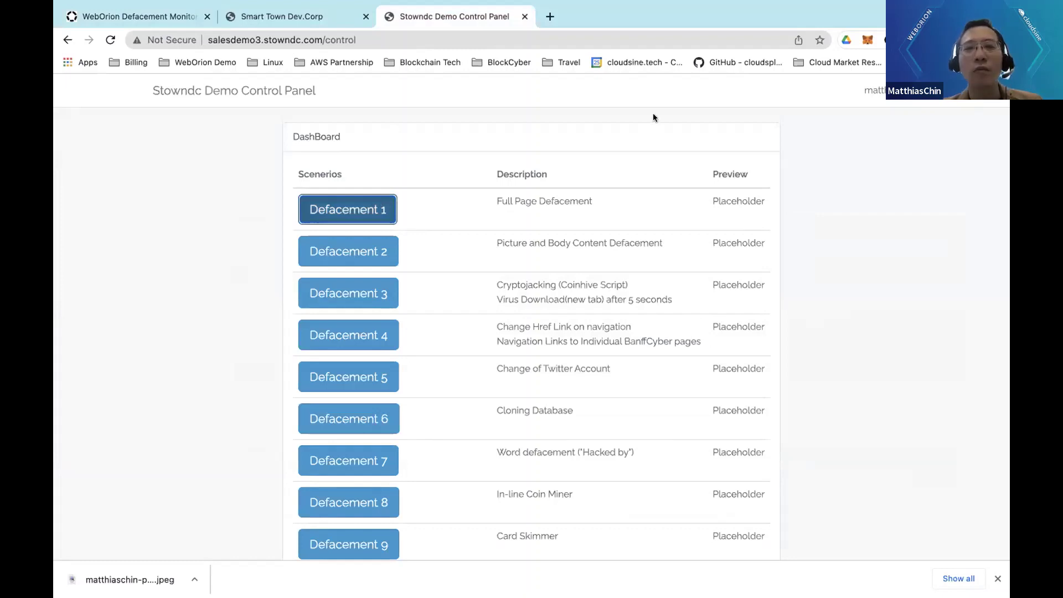
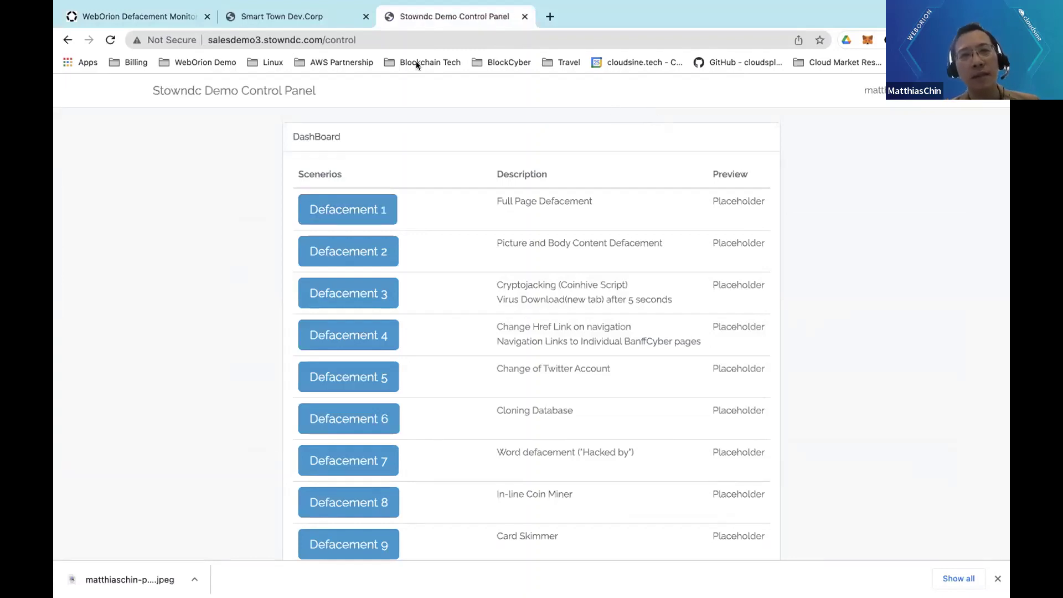
click(291, 13)
click(109, 40)
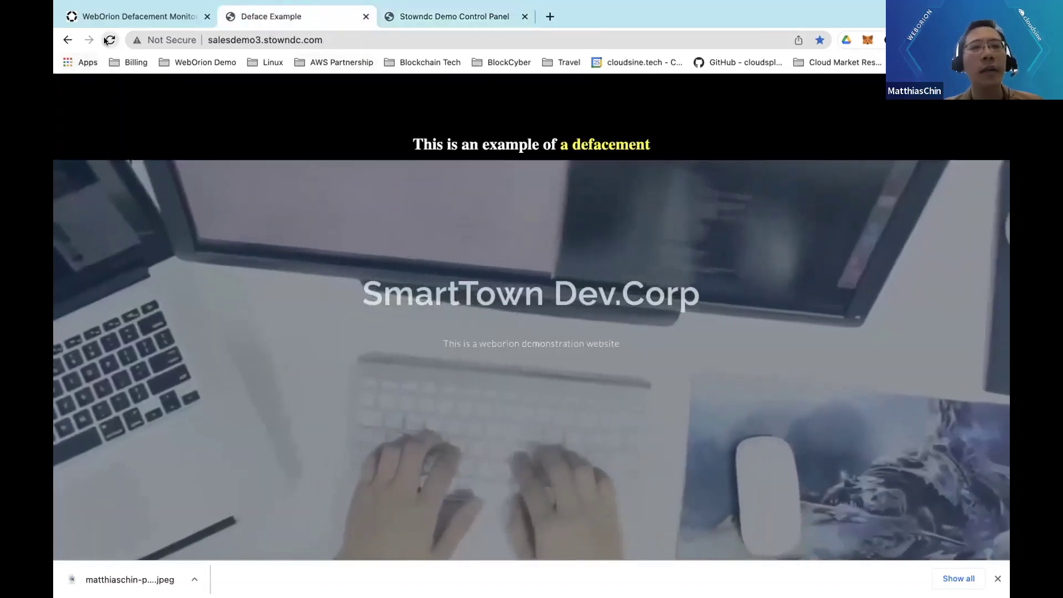
scroll(800, 214, down, 5)
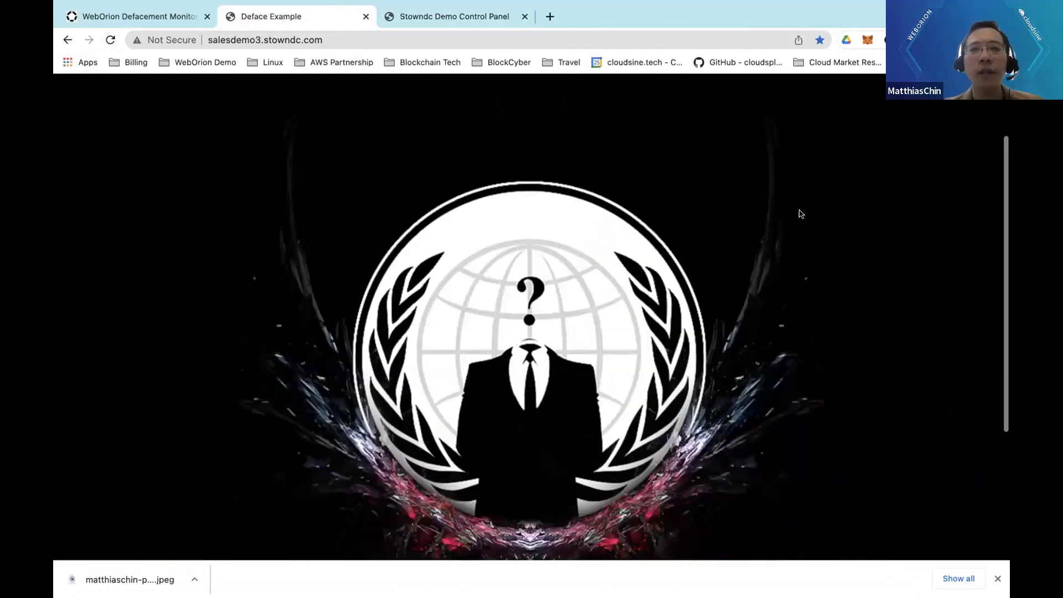
scroll(801, 214, up, 5)
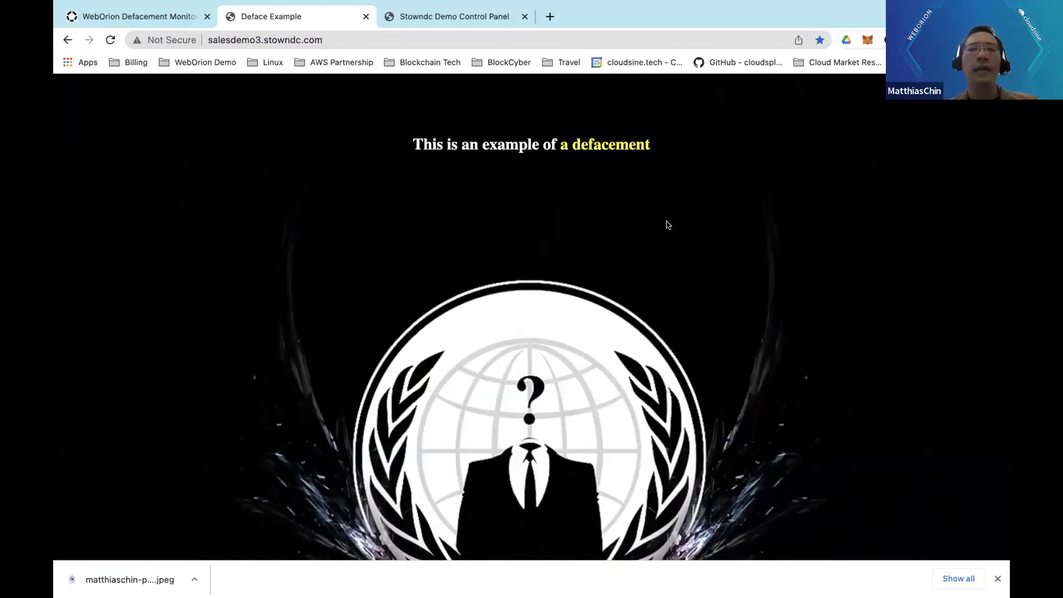
Return to the WebOrion webpage configuration, save it and verify the webpage.
click(146, 12)
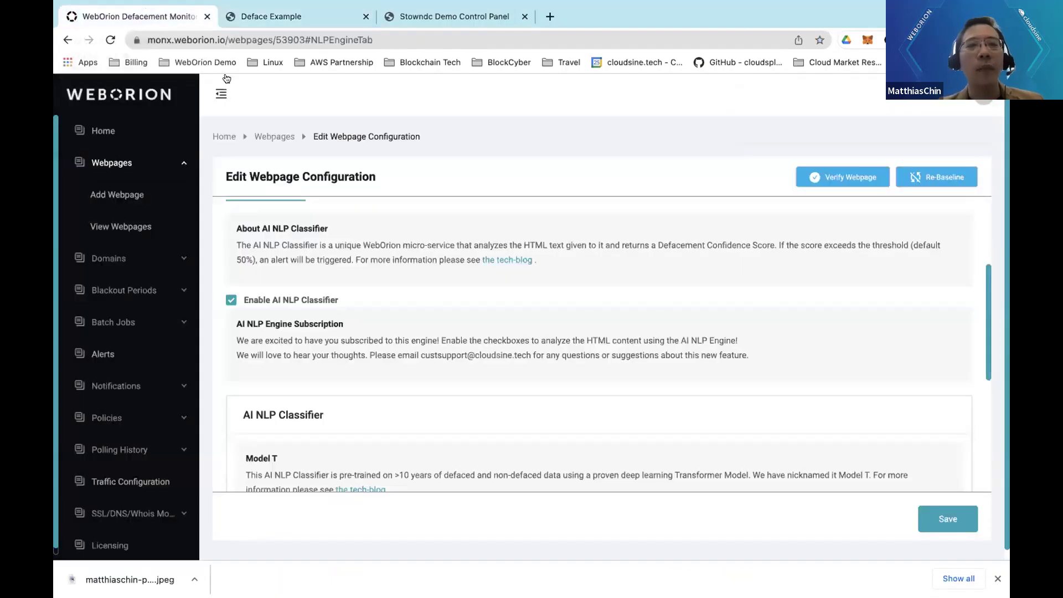
click(944, 515)
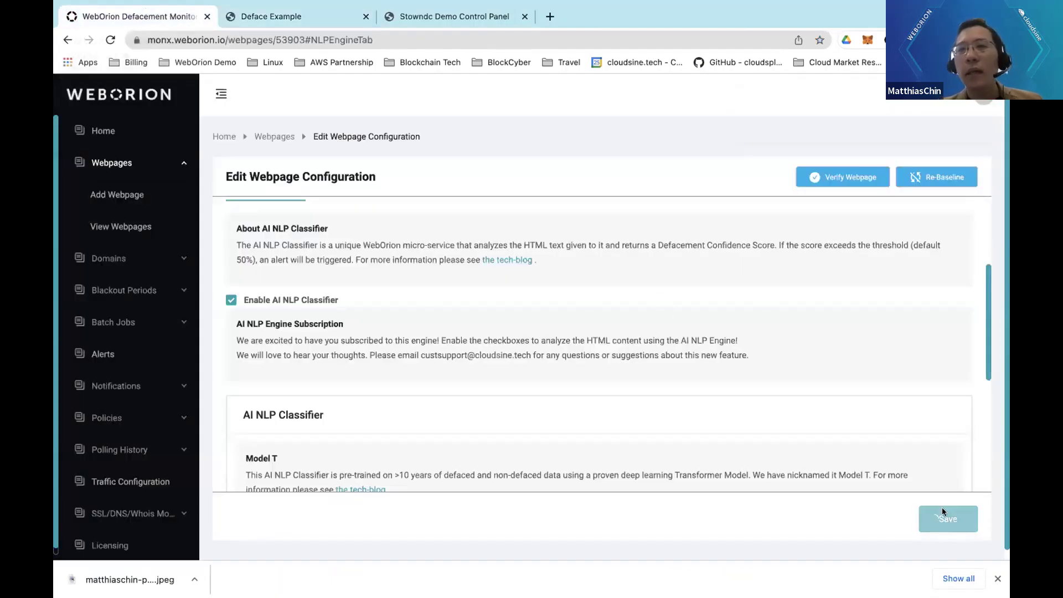
click(842, 178)
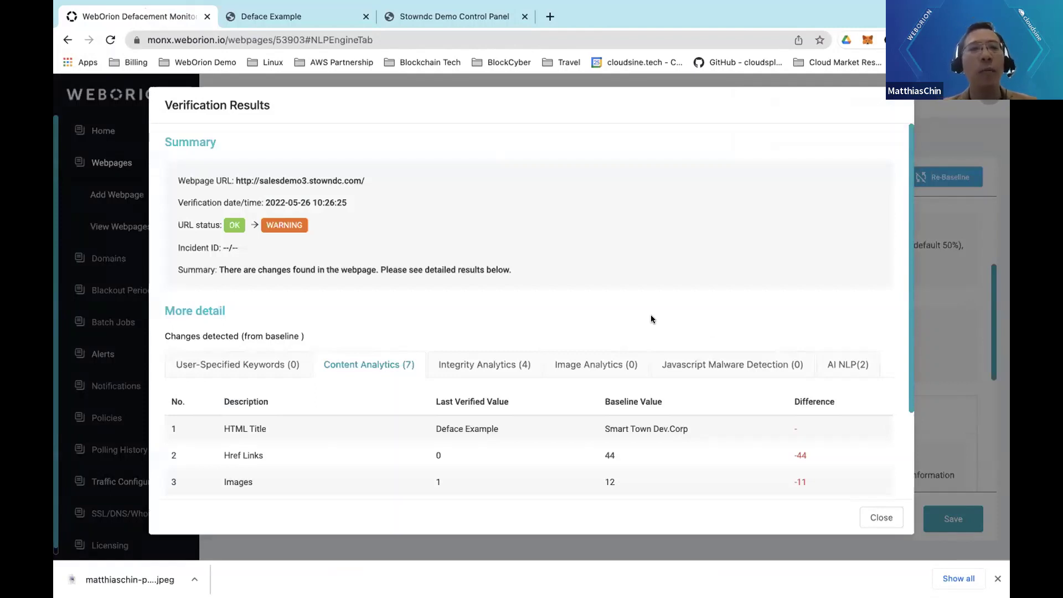
Examine the Content Analytics changes and the AI NLP classifier's text difference and model predictions in the Verification Results, and close them.
scroll(780, 350, down, 3)
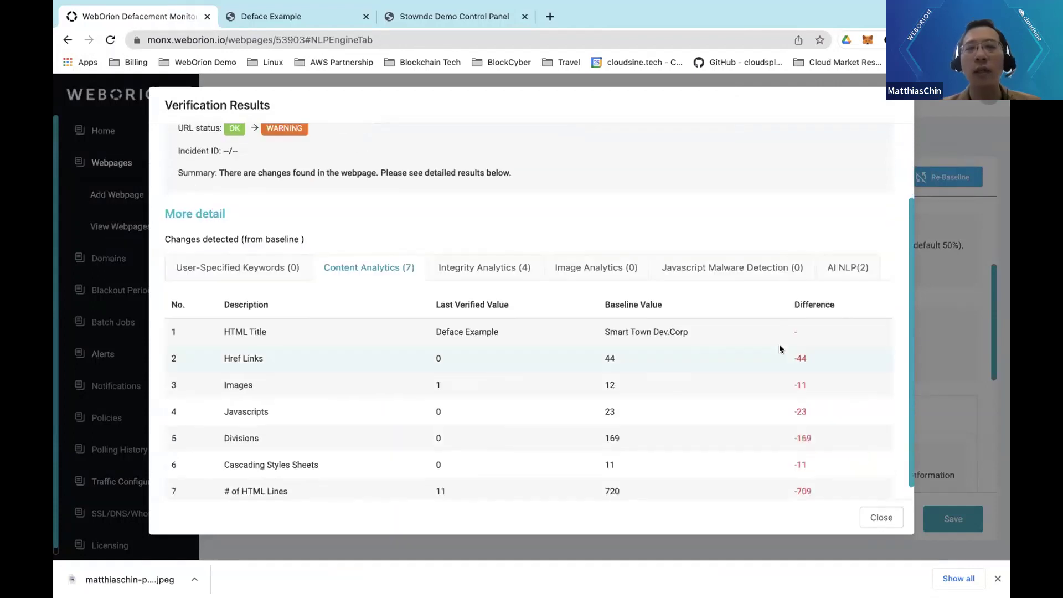
click(838, 268)
scroll(625, 355, down, 1)
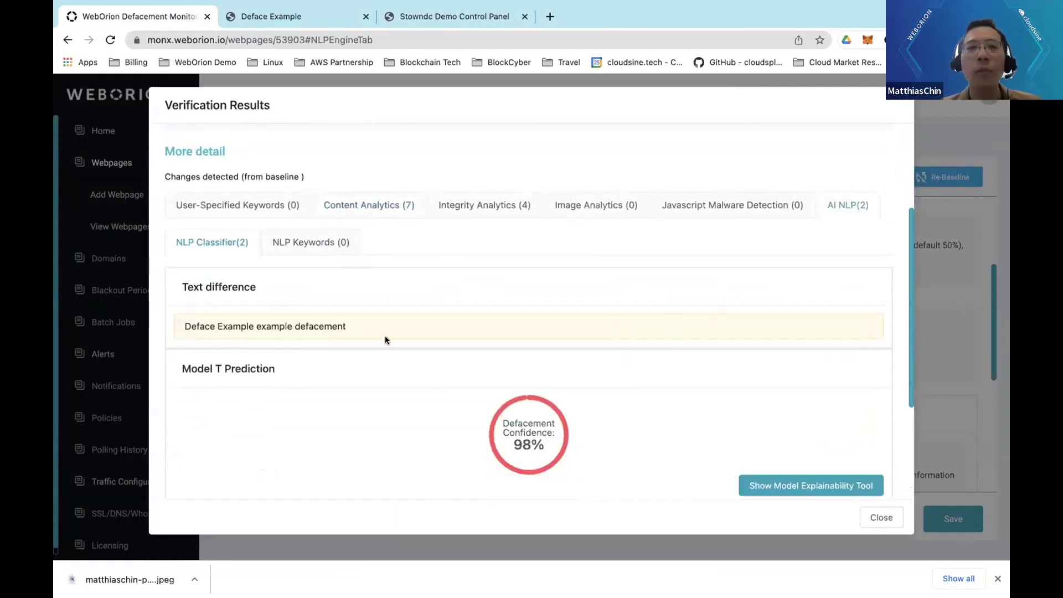
drag(188, 331, 357, 321)
click(357, 320)
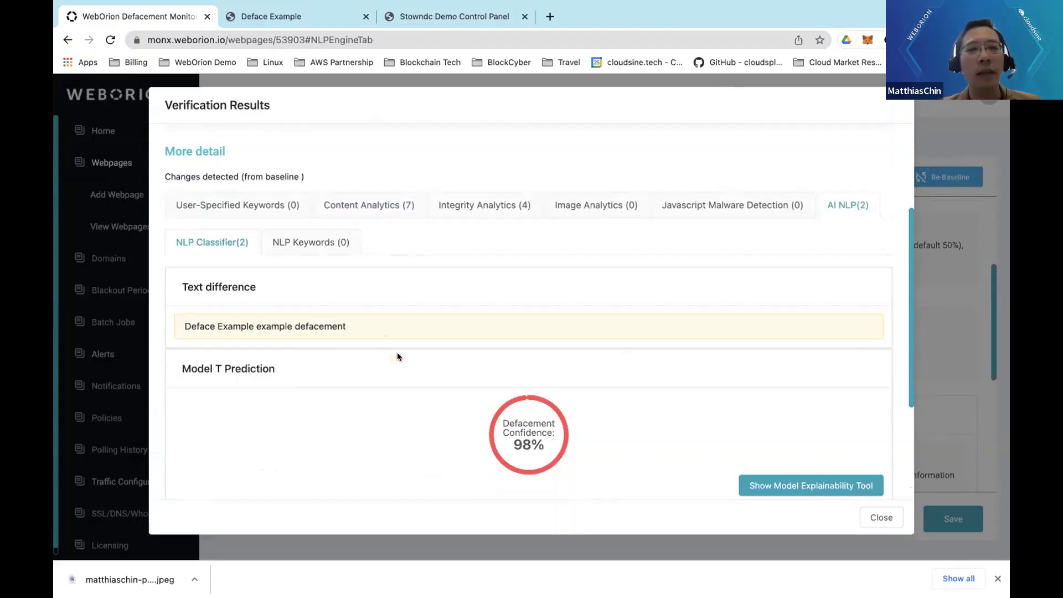
scroll(463, 412, down, 1)
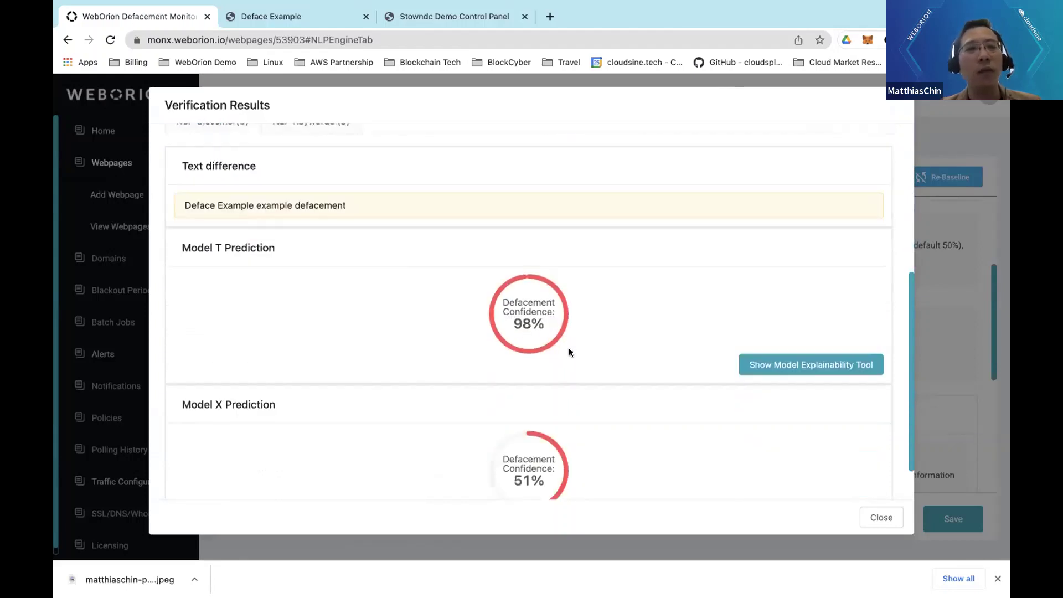
scroll(576, 352, down, 1)
scroll(613, 348, up, 3)
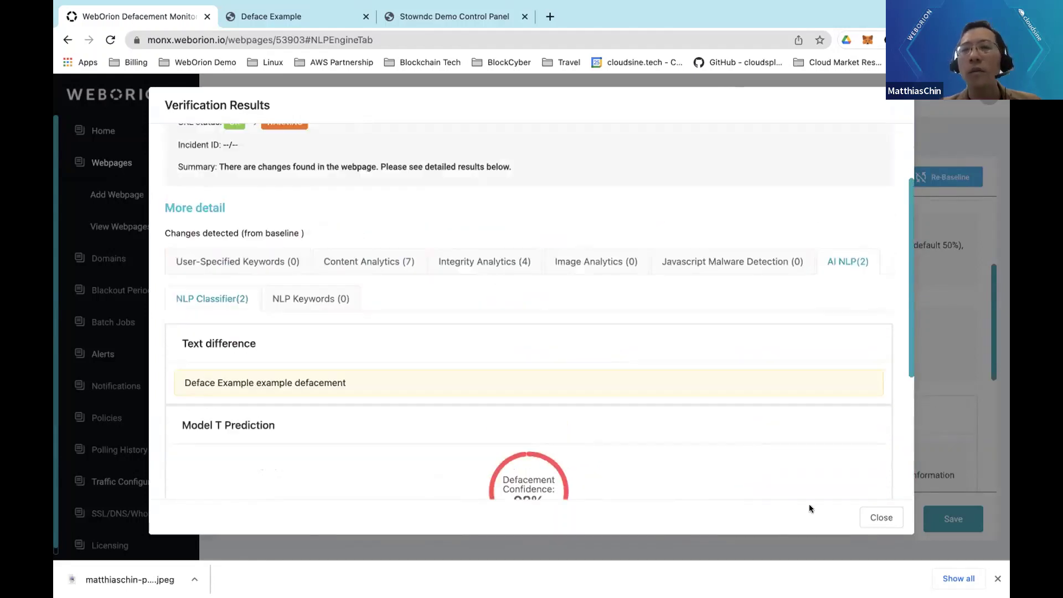
click(881, 518)
Open the classifier's Model Explainability Tool, run the full model explainability again and dismiss both notifications.
scroll(860, 405, down, 2)
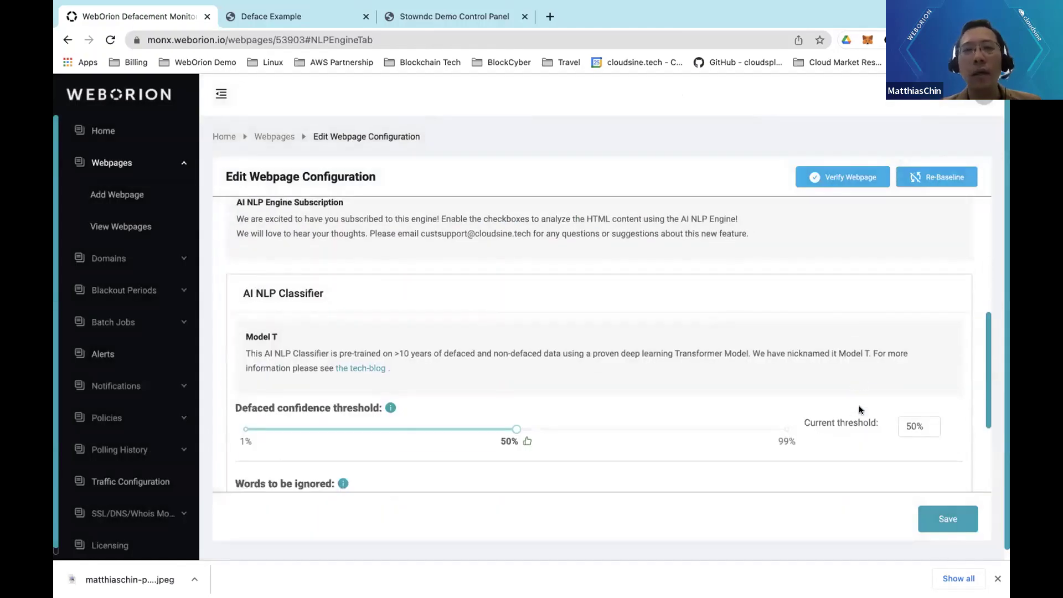
scroll(830, 394, down, 3)
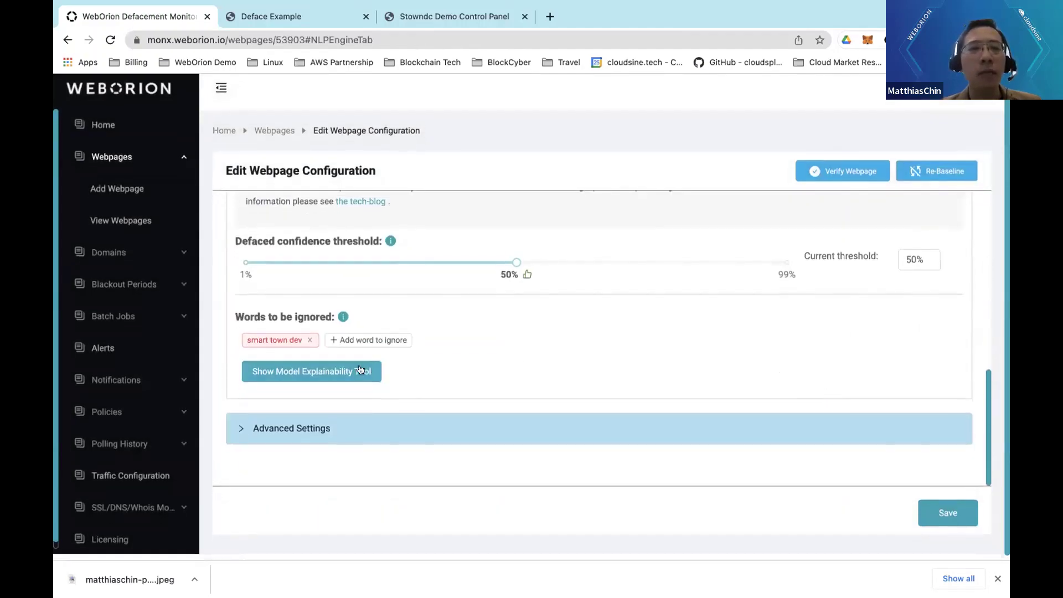
click(373, 371)
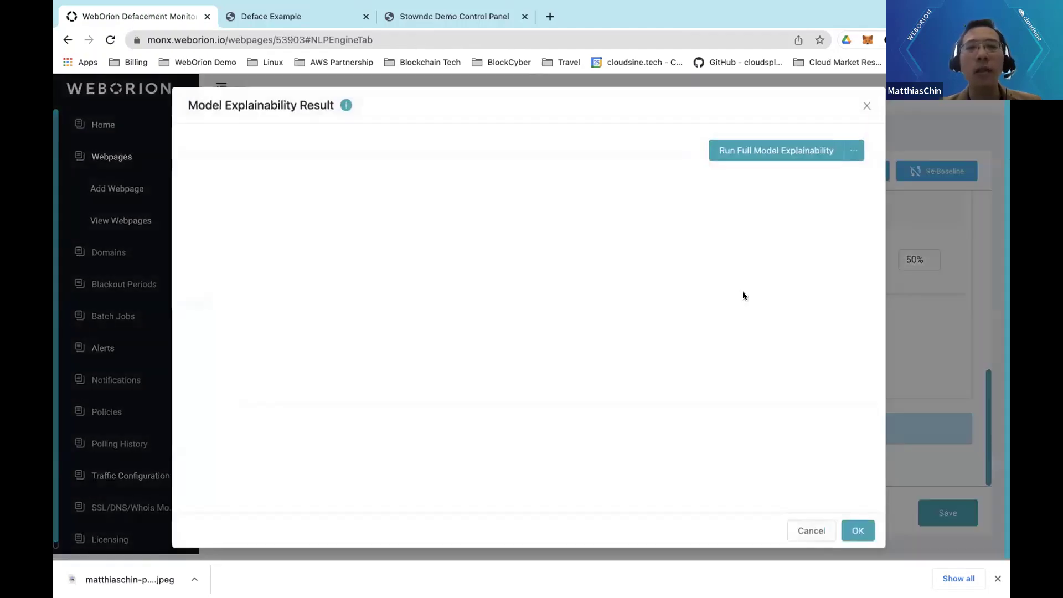
click(784, 149)
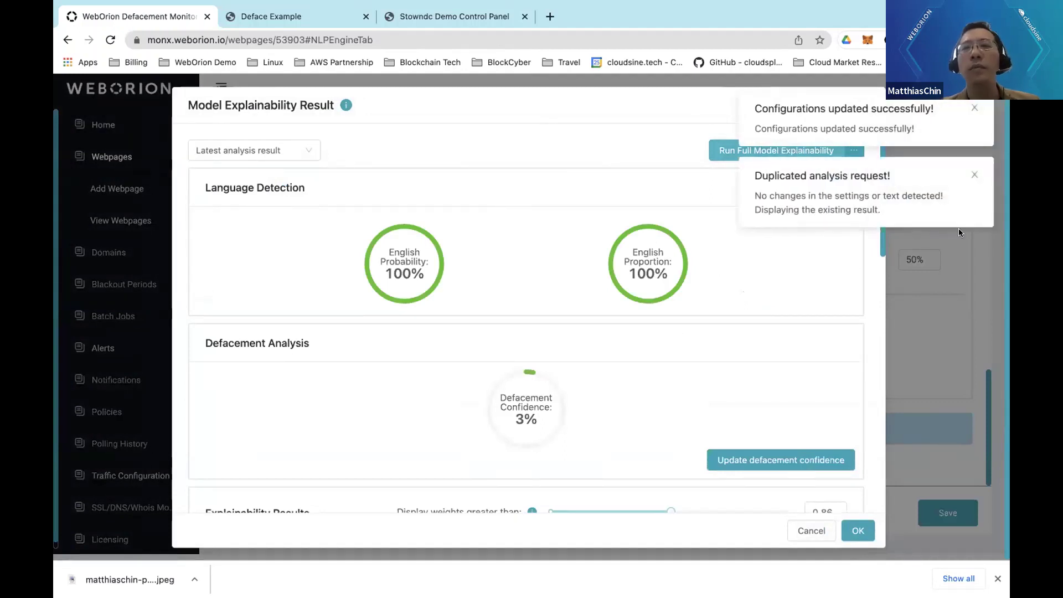
click(972, 176)
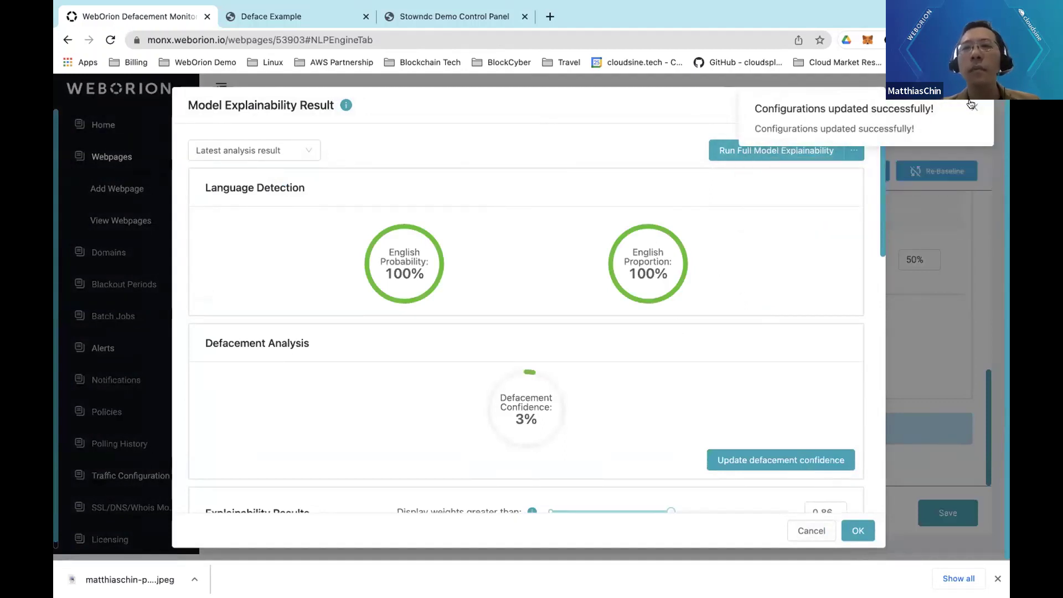
click(974, 108)
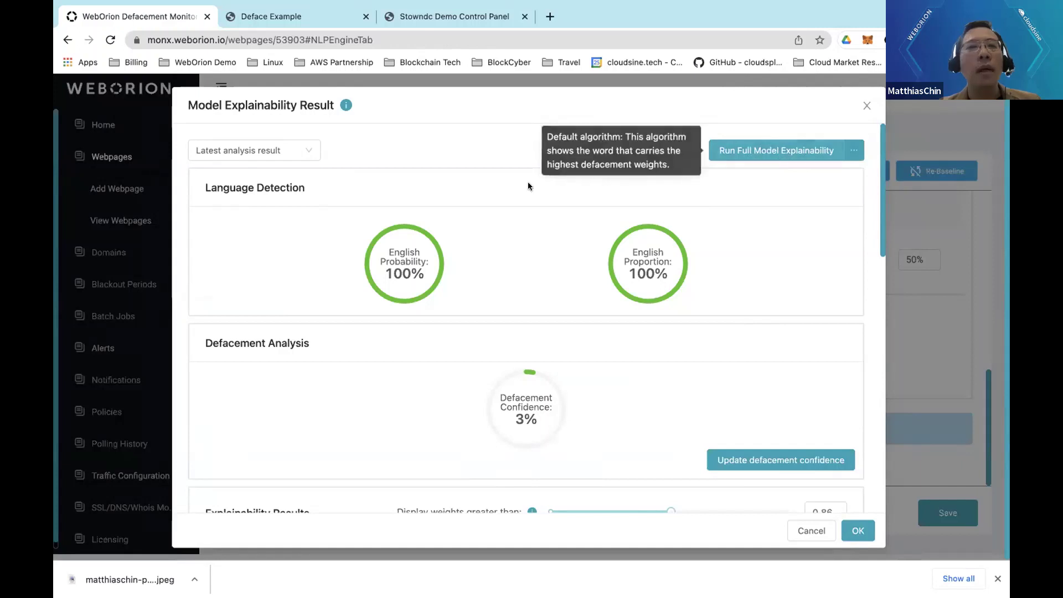
Select the Thu May 26 2022 10:26 analysis result, rerun the full model explainability, dismiss the notifications and accept the result.
click(305, 149)
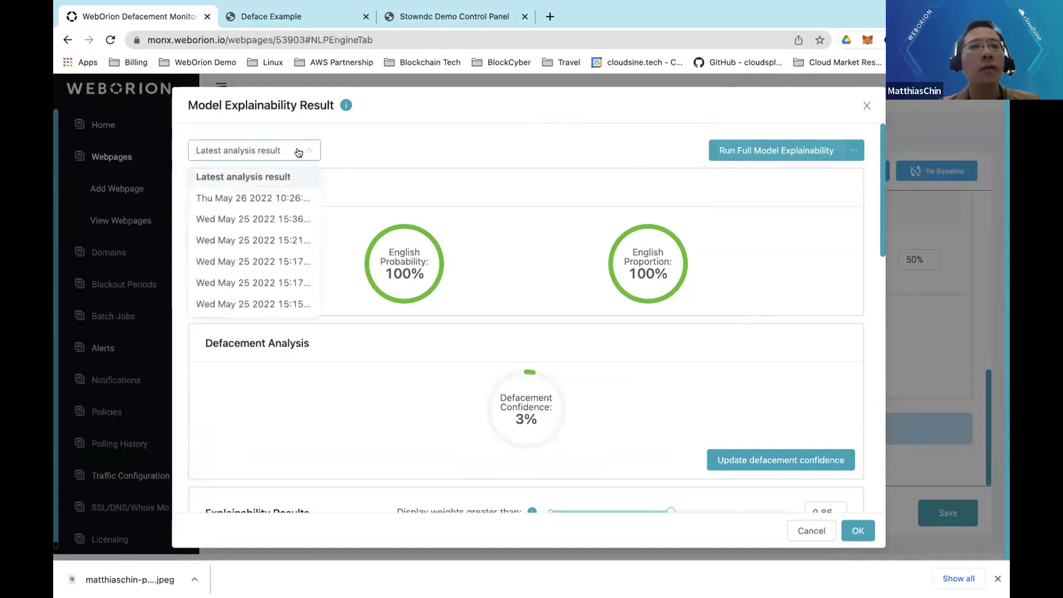
click(273, 193)
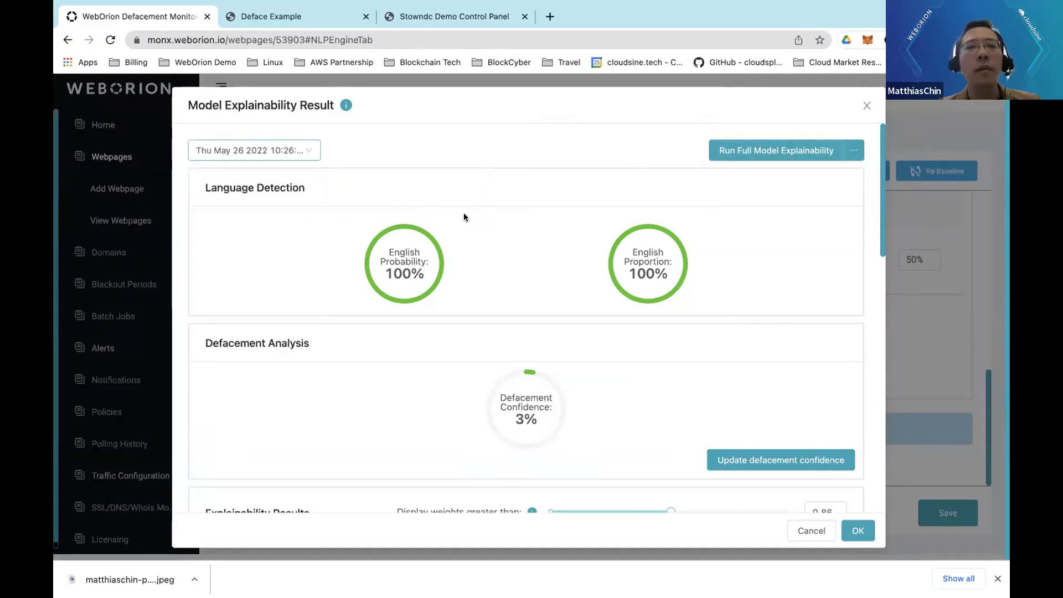
click(769, 150)
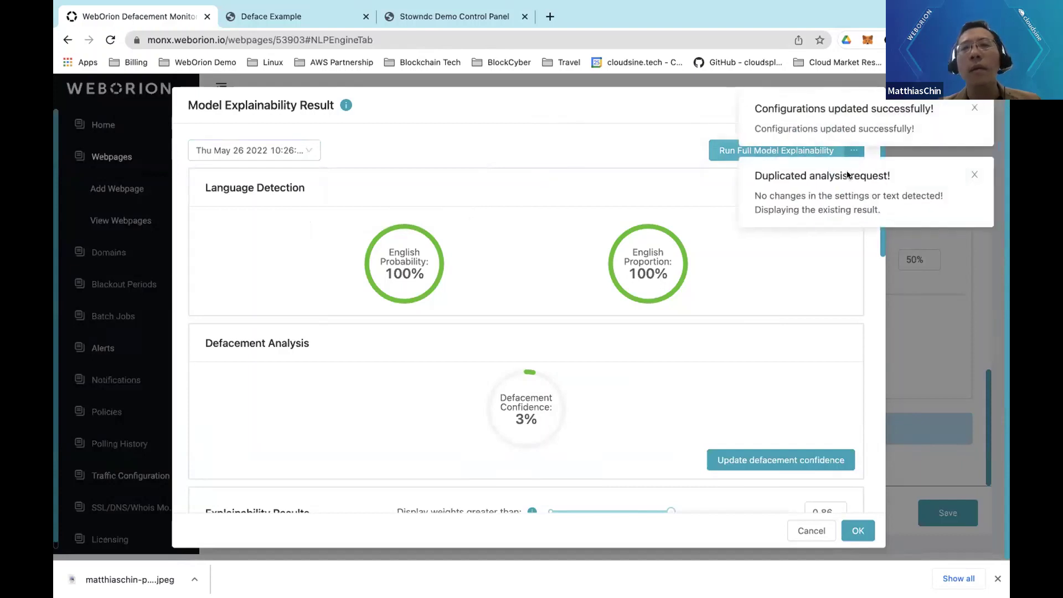
click(974, 175)
click(975, 107)
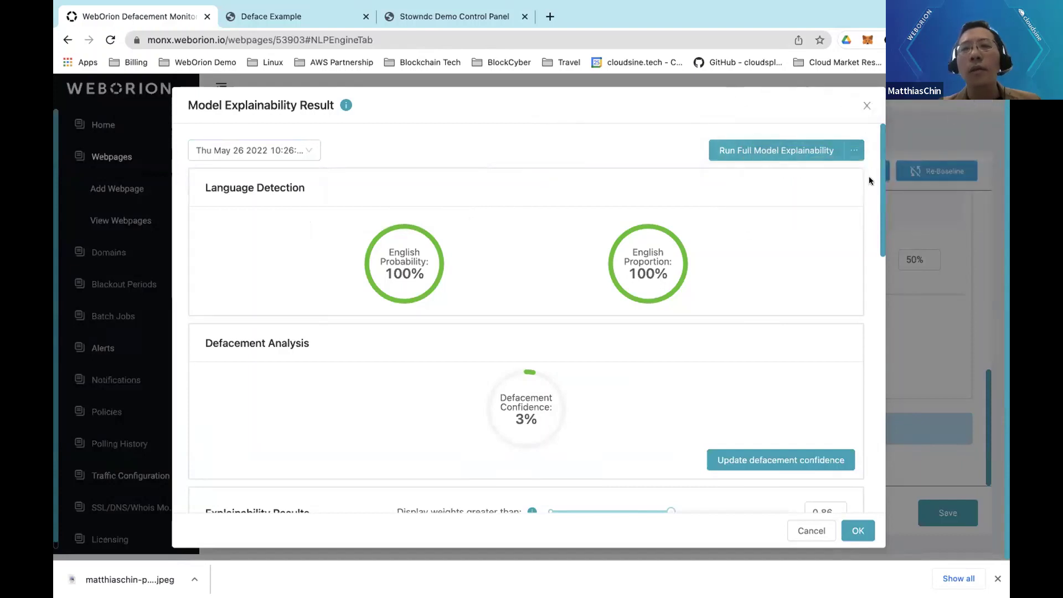
click(859, 532)
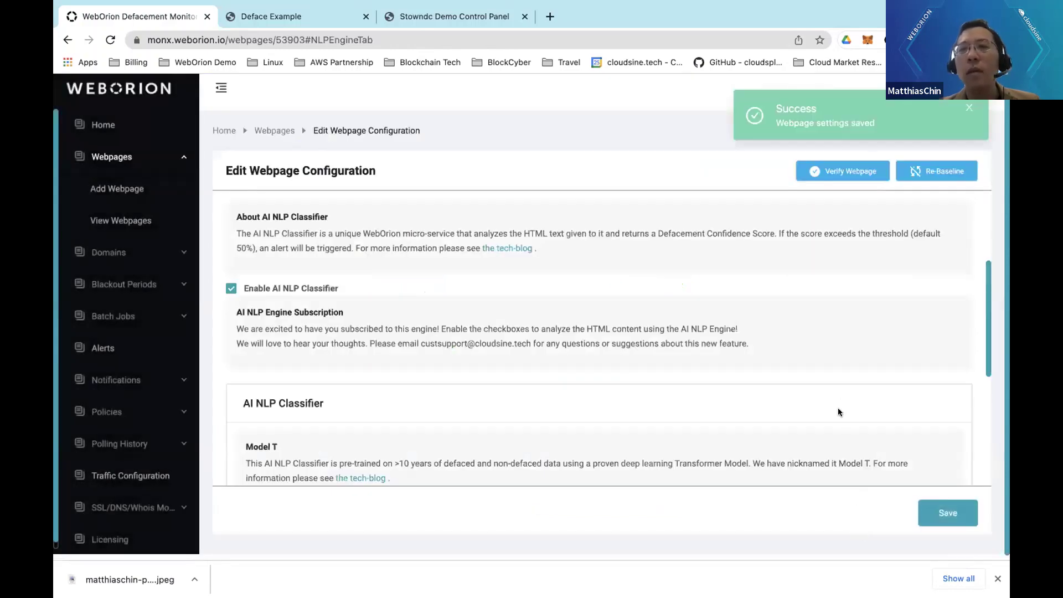
Verify the Stowndc webpage again and view the summary and last incident screenshot in the Verification Results.
scroll(839, 408, down, 2)
scroll(839, 408, up, 5)
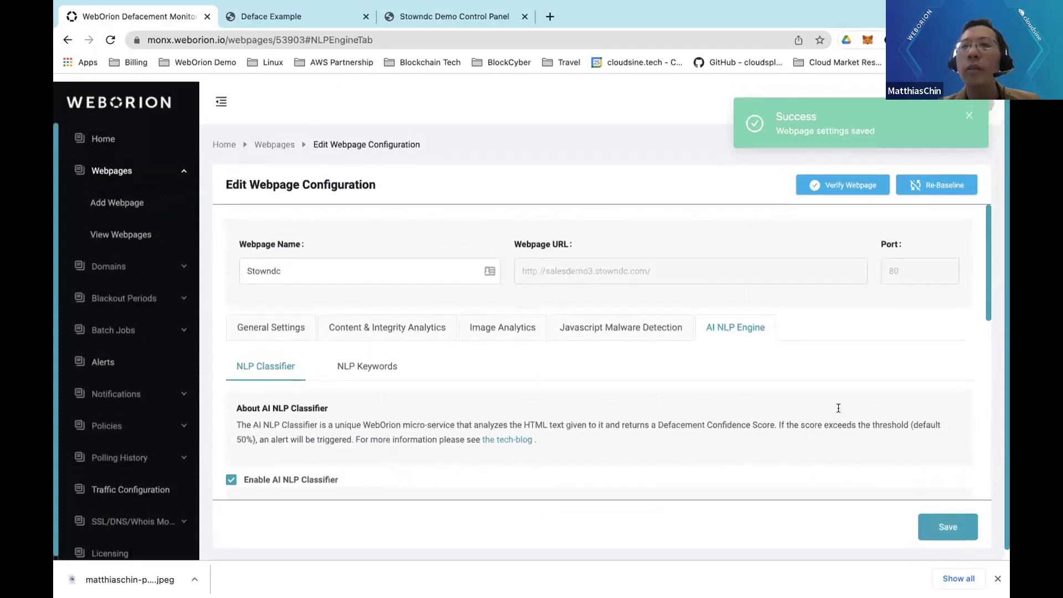
click(838, 188)
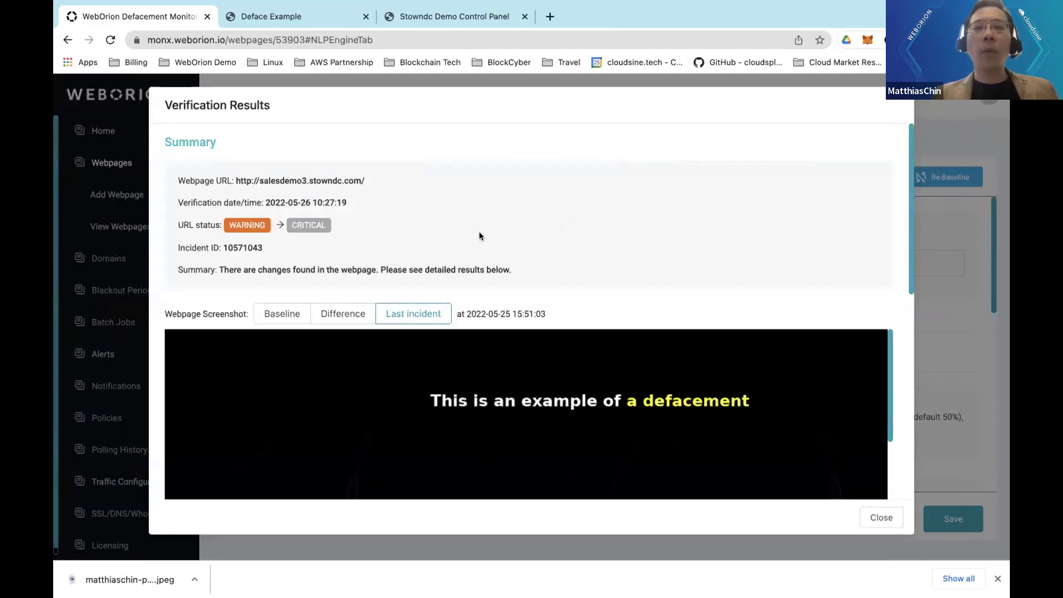
scroll(480, 236, down, 5)
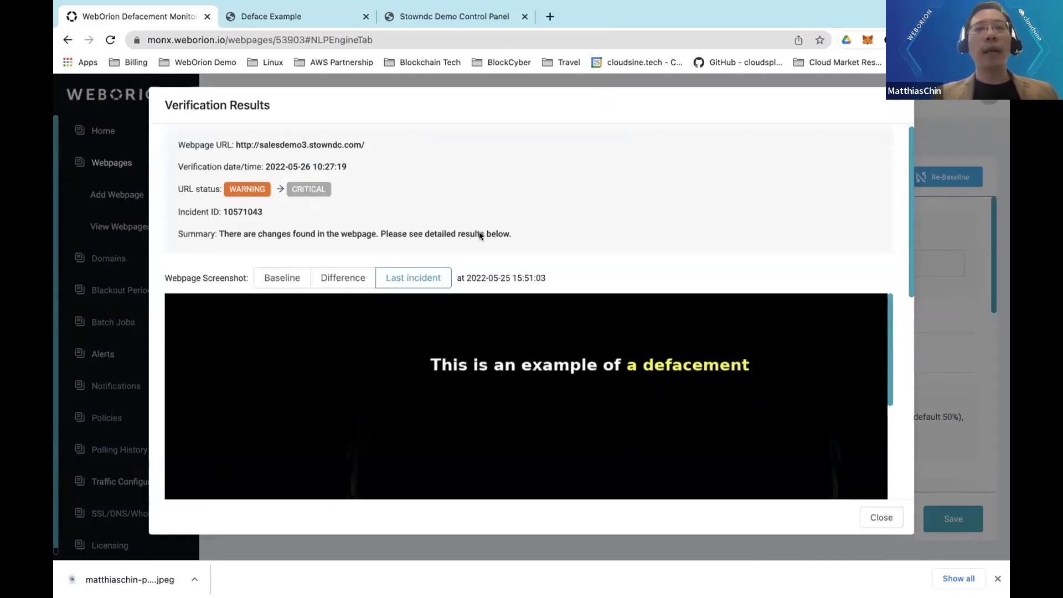
scroll(479, 232, down, 8)
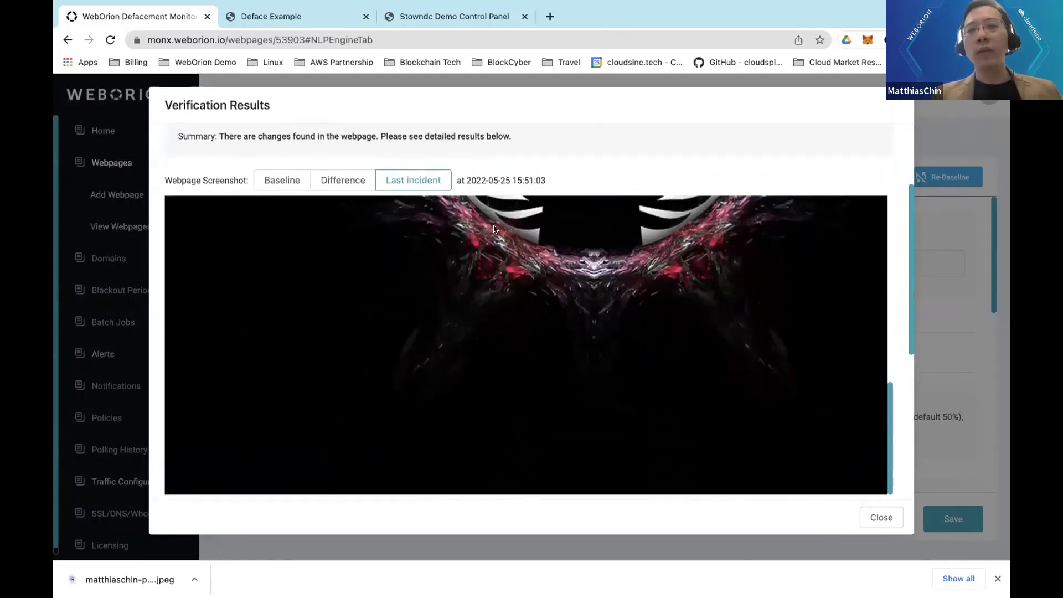
Review the Verification Results' summary and URL status, the Content Analytics changes and the AI NLP model predictions.
scroll(503, 236, up, 10)
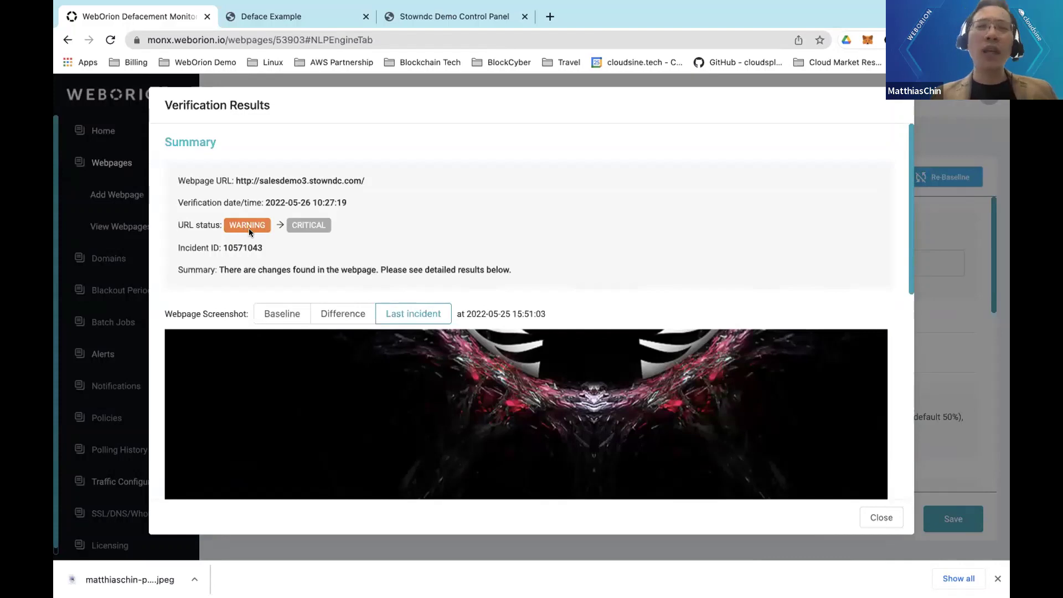
scroll(290, 229, down, 8)
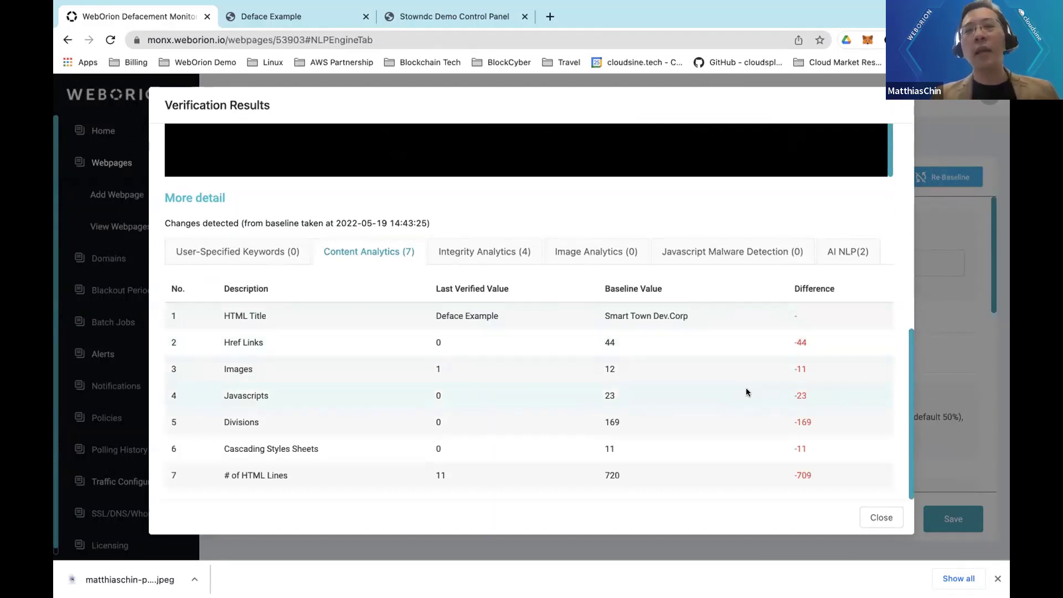
click(858, 258)
scroll(763, 303, down, 3)
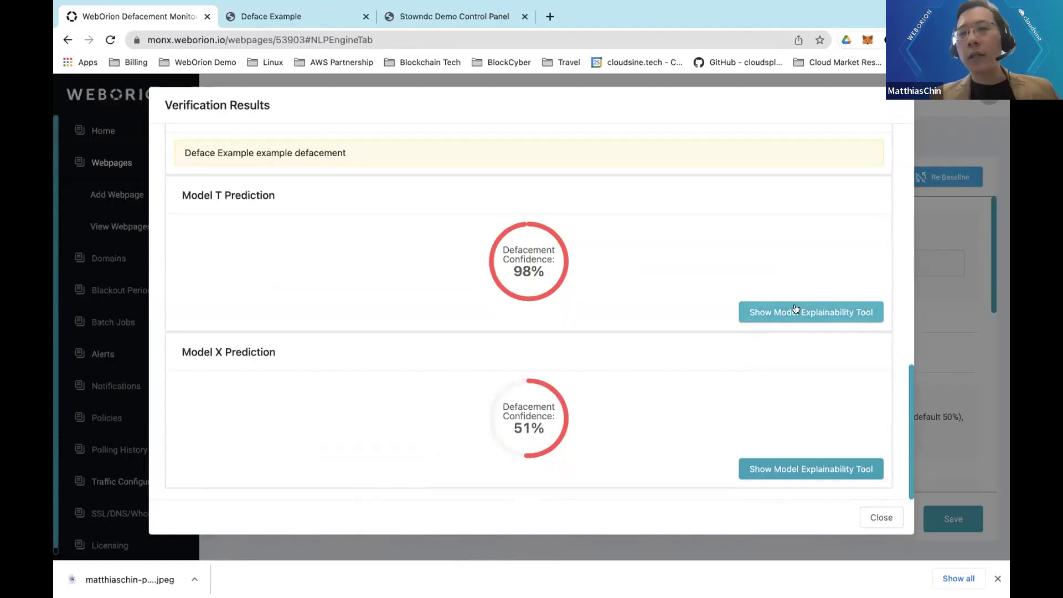
Open the Model Explainability Tool for the Model T prediction and dismiss both notifications.
click(795, 308)
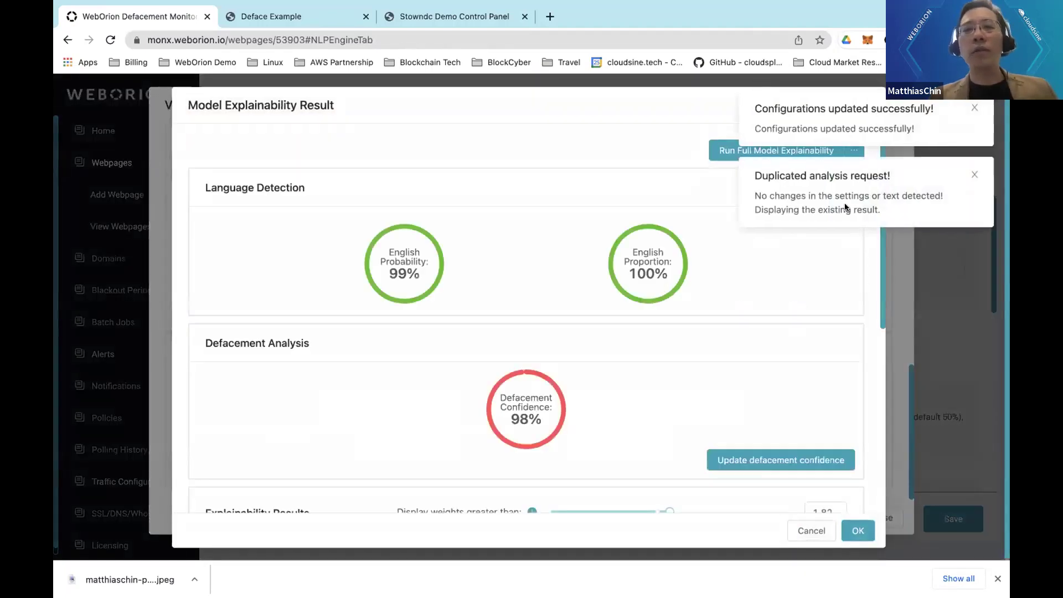
click(976, 176)
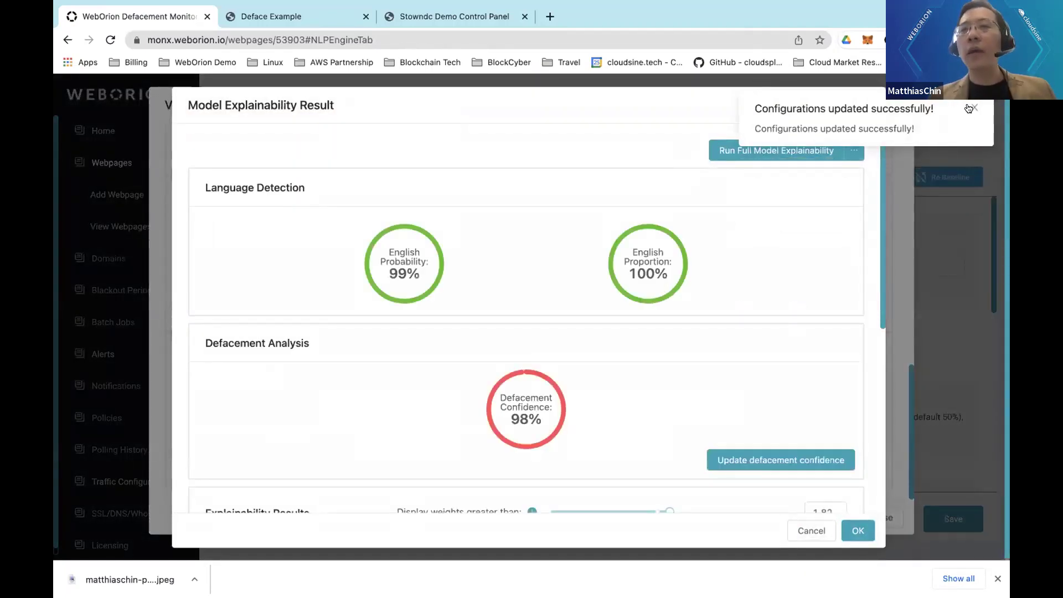
click(975, 108)
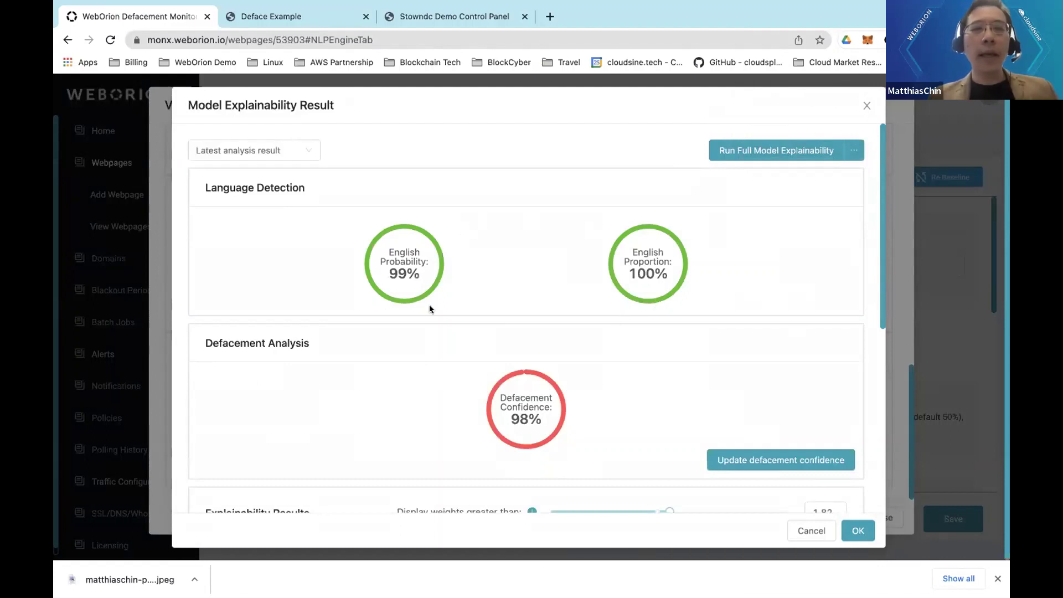
Examine Model T's language detection, defacement confidence, word weights and ignored words in the explainability result, and accept it.
scroll(449, 272, down, 1)
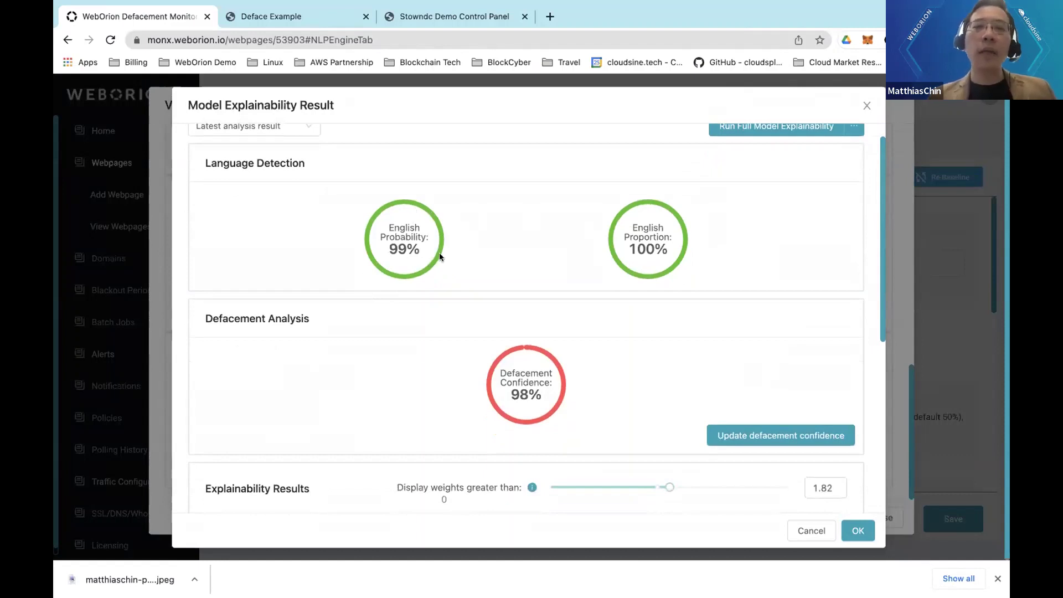
scroll(599, 259, down, 2)
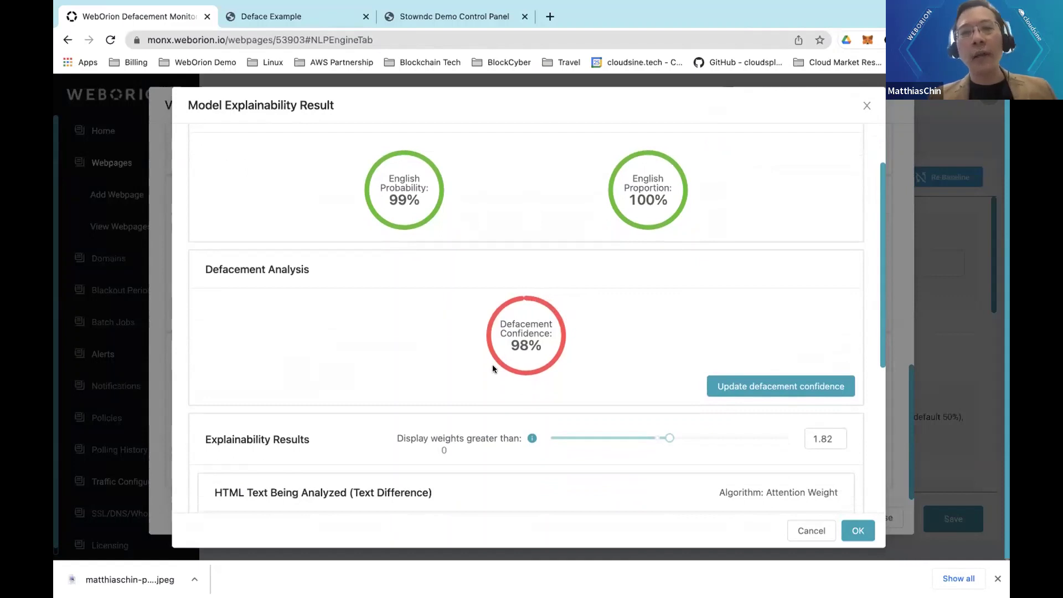
scroll(583, 354, down, 6)
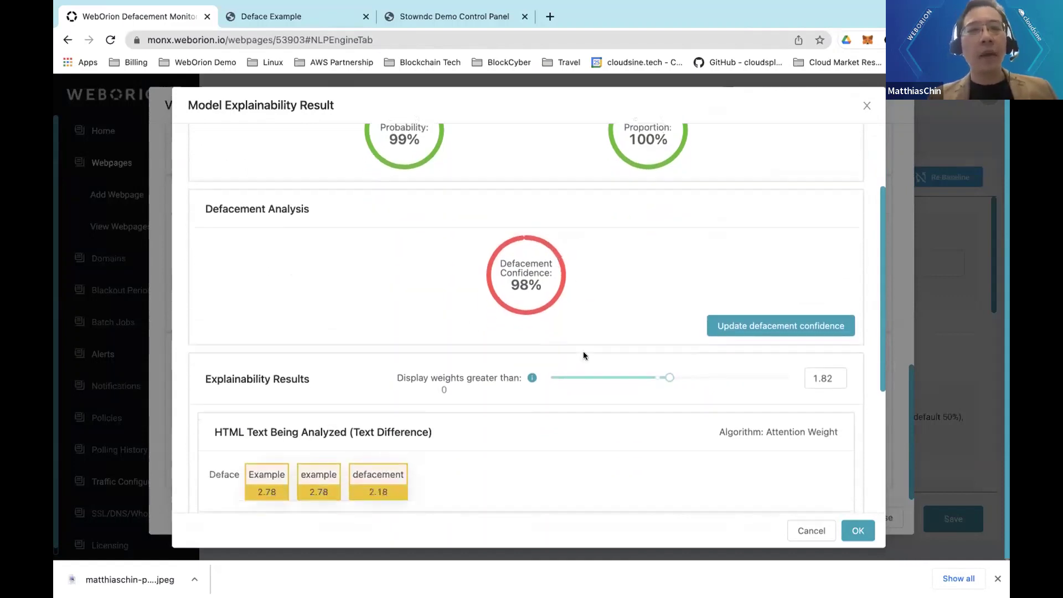
scroll(584, 351, down, 2)
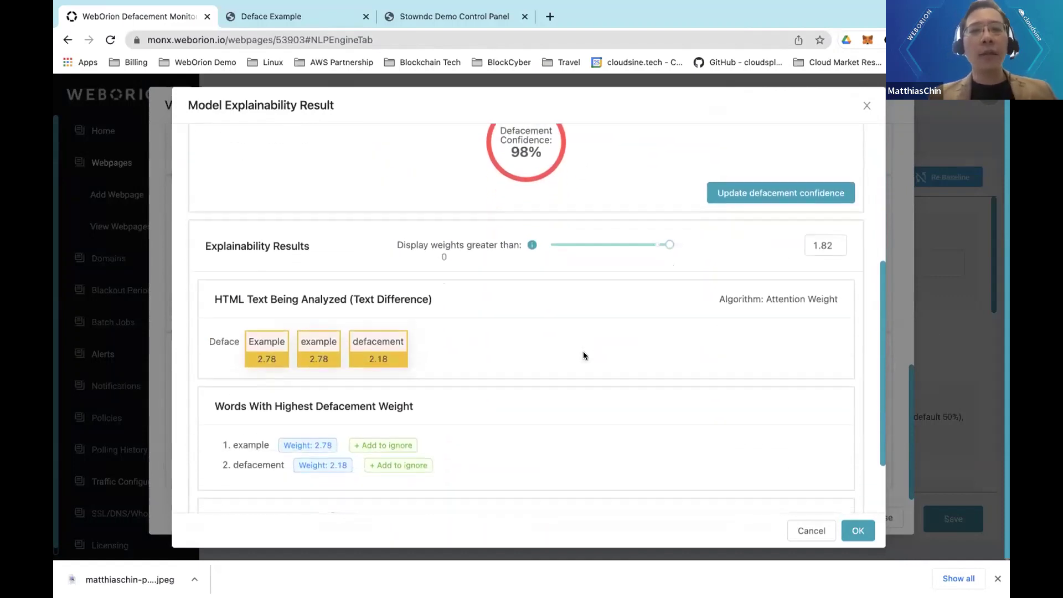
mouse_move(368, 310)
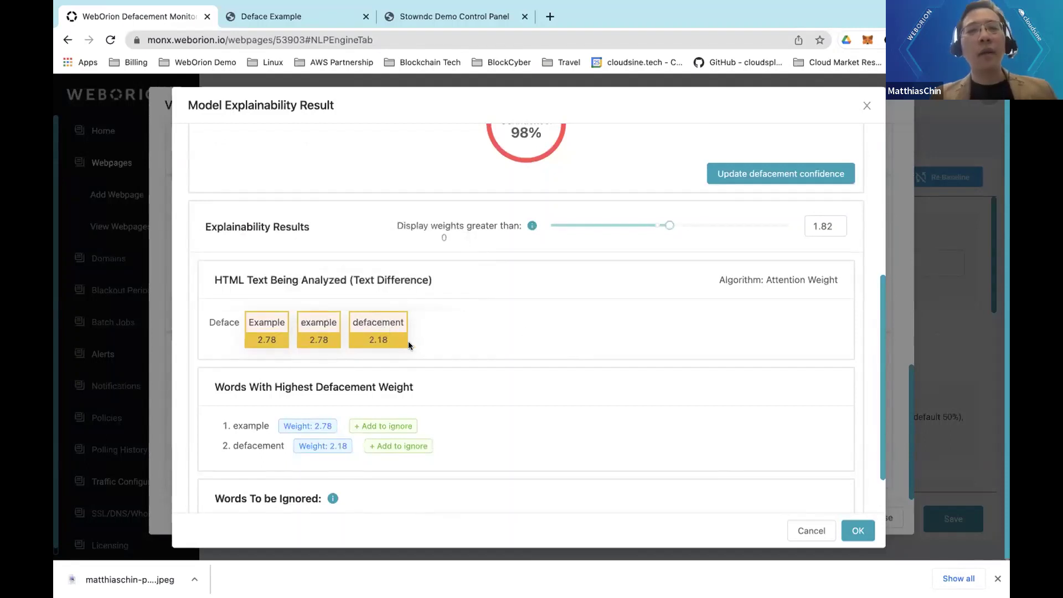
scroll(449, 369, down, 2)
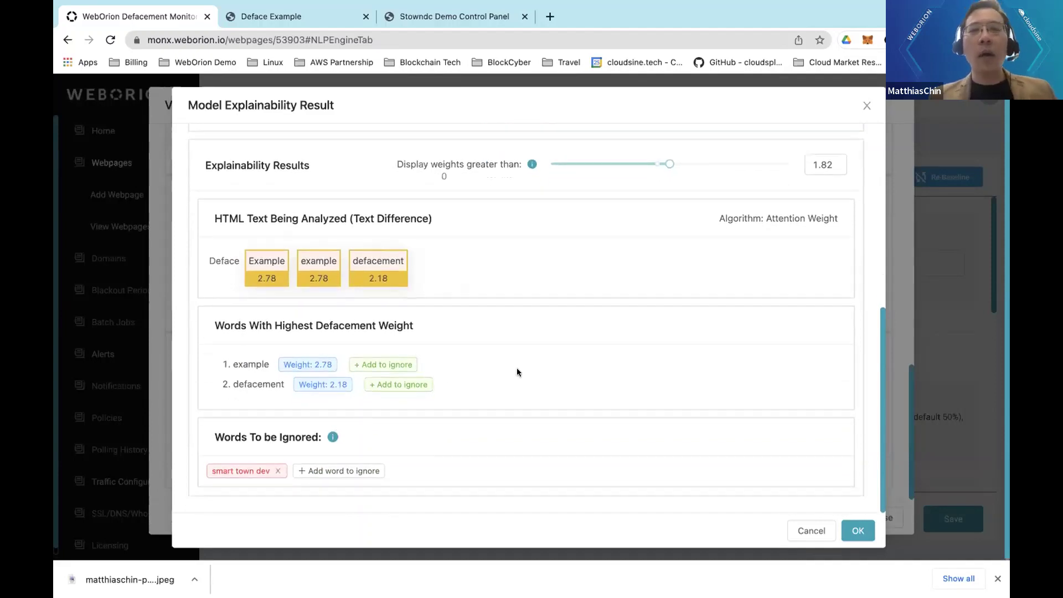
scroll(517, 368, up, 5)
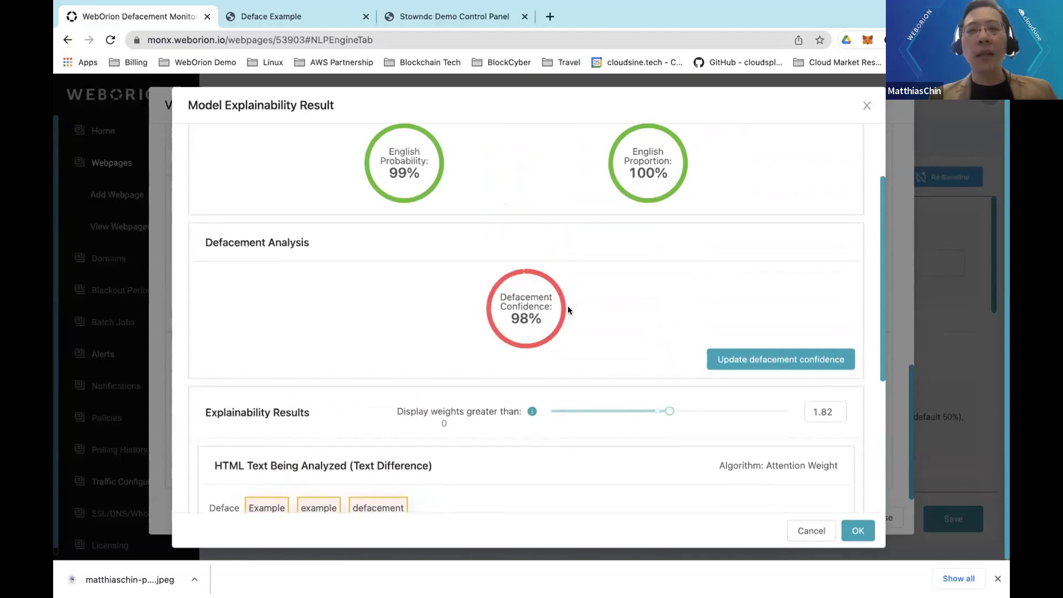
scroll(567, 306, down, 5)
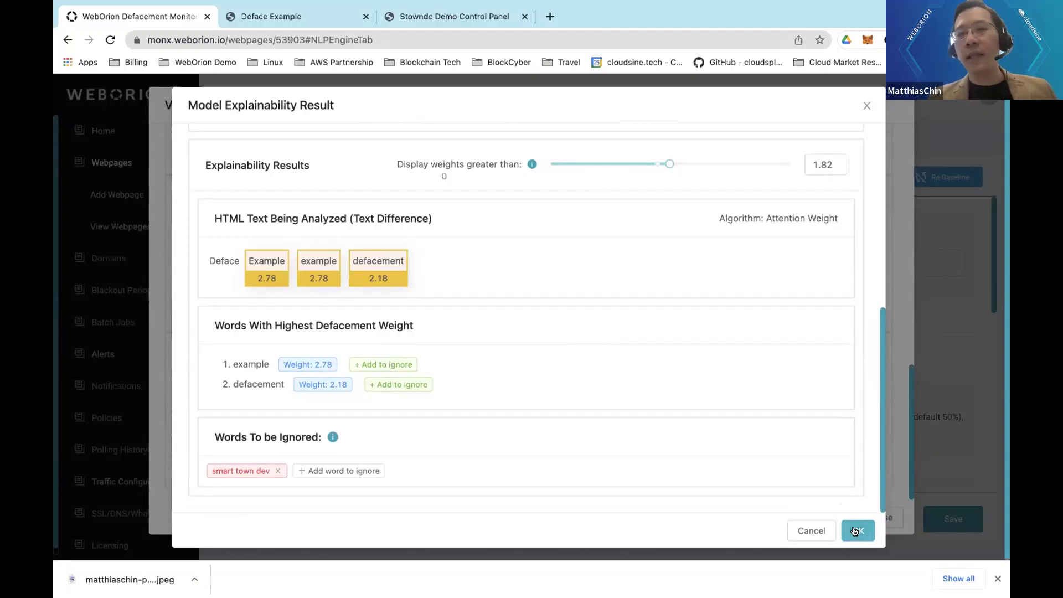
scroll(689, 355, up, 5)
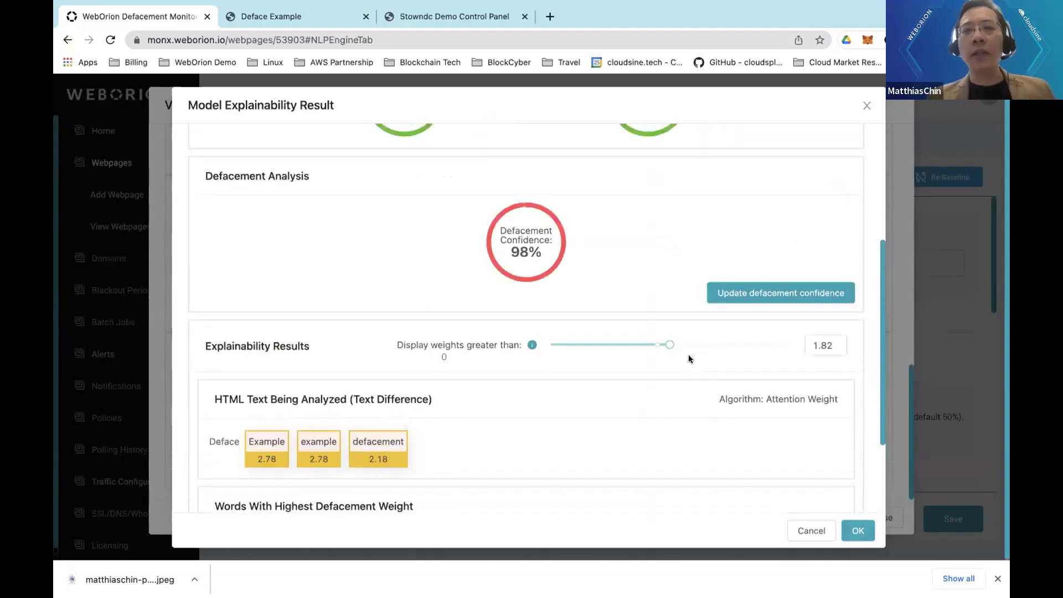
click(857, 528)
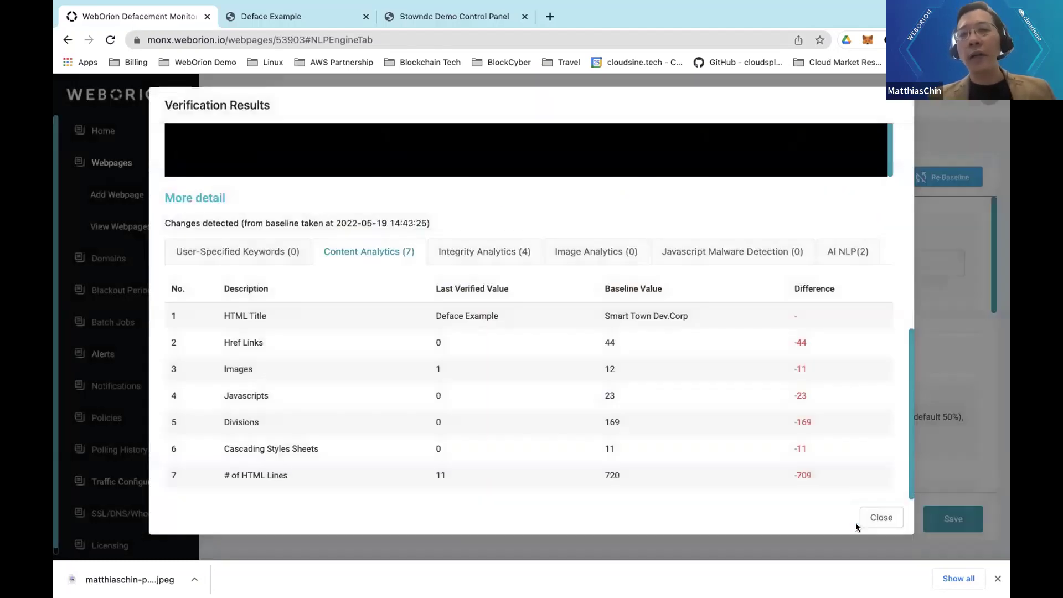
Reset the demo from the Stowndc Demo Control Panel and reload the salesdemo3.stowndc.com homepage.
click(318, 12)
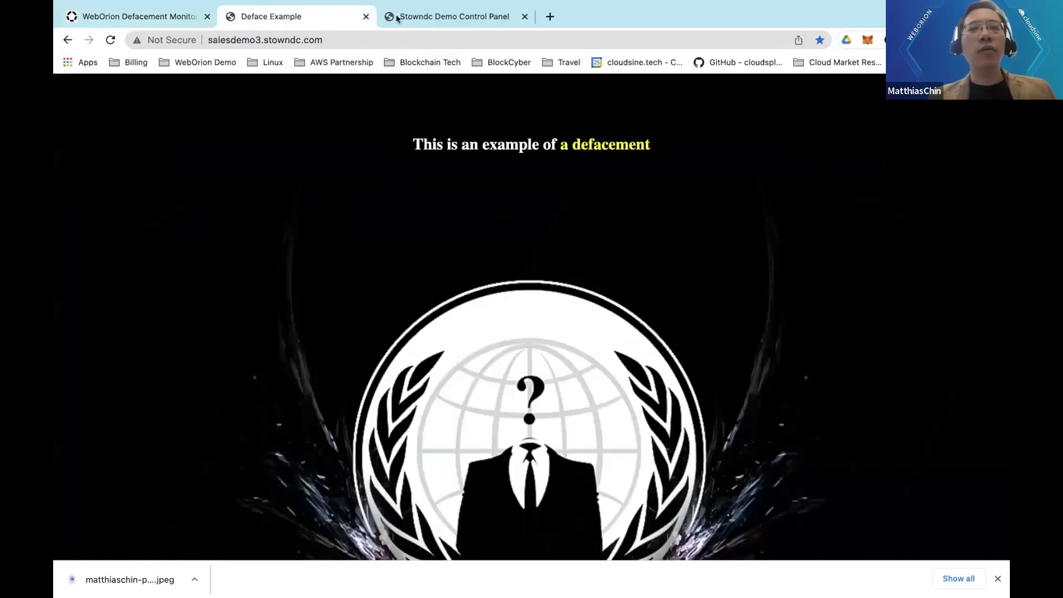
click(413, 16)
scroll(408, 313, down, 5)
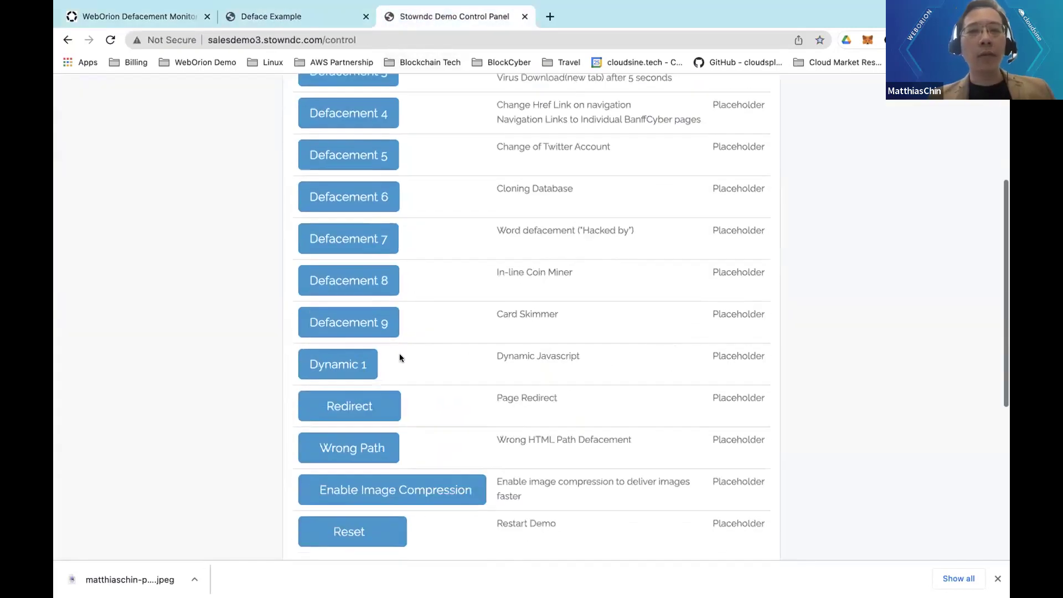
click(364, 488)
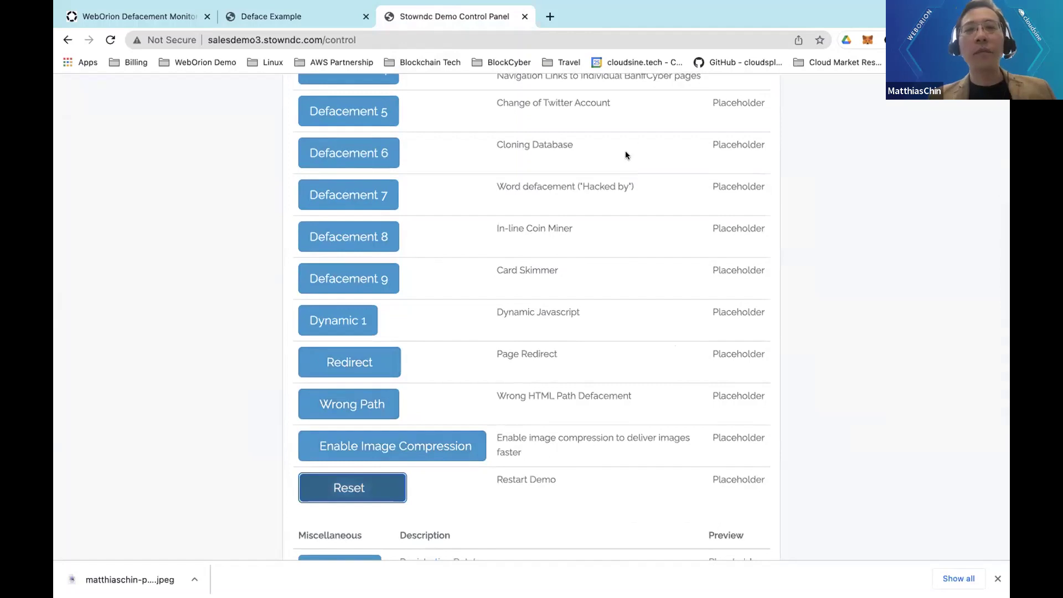
click(280, 17)
click(110, 40)
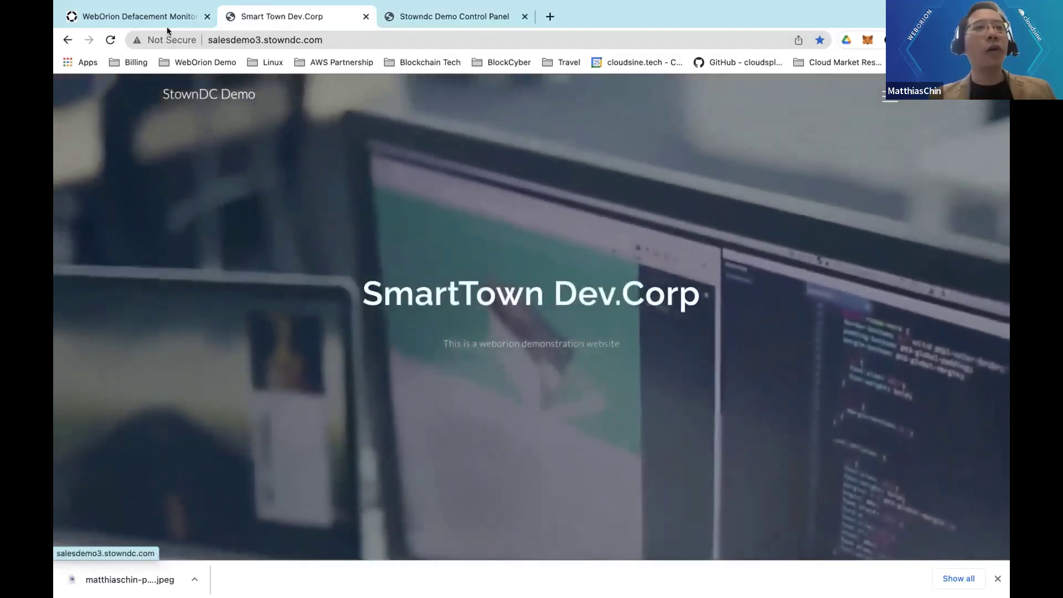
Back in WebOrion, close the old results, verify the Stowndc webpage again, close the new results and save the webpage configuration.
click(164, 21)
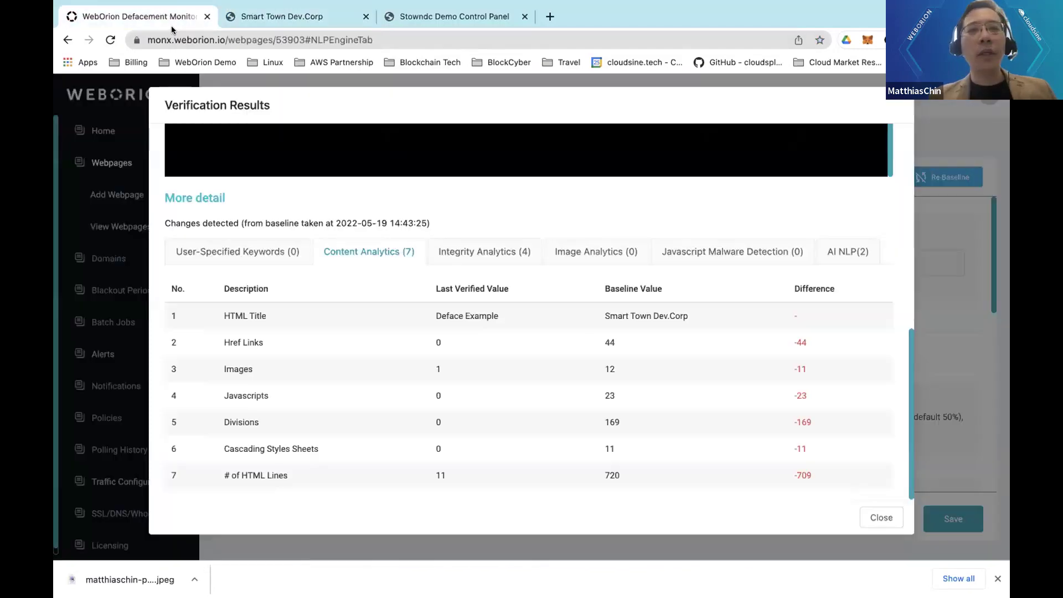
click(882, 517)
click(812, 178)
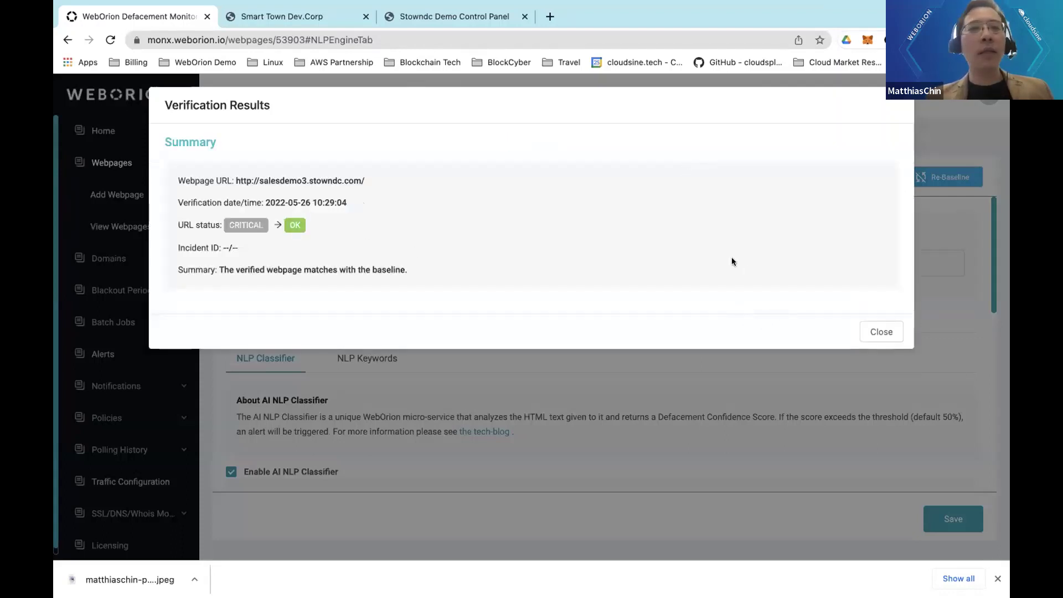
click(874, 330)
scroll(825, 372, down, 1)
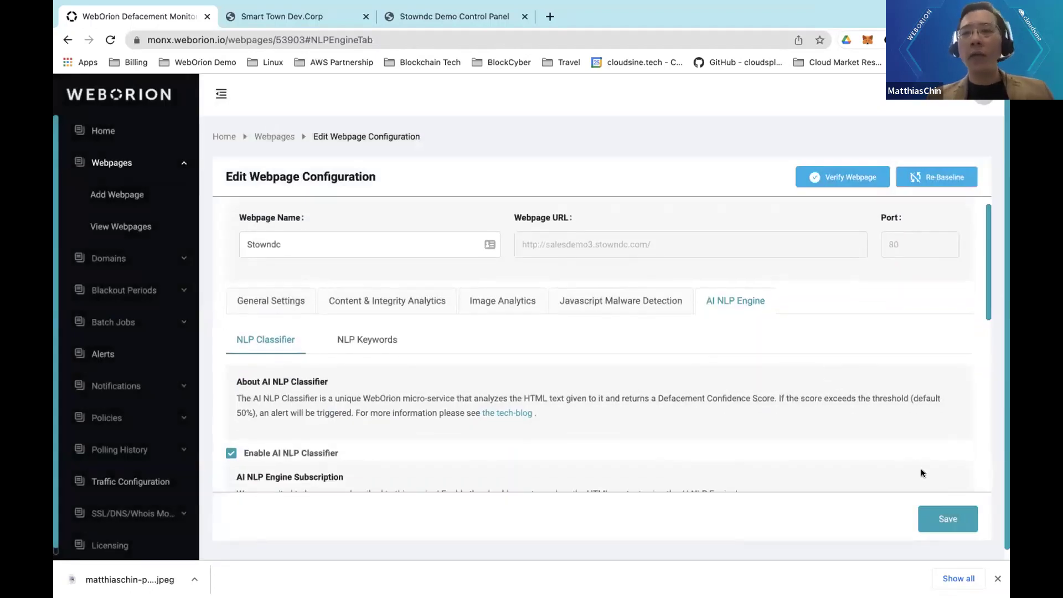
click(948, 519)
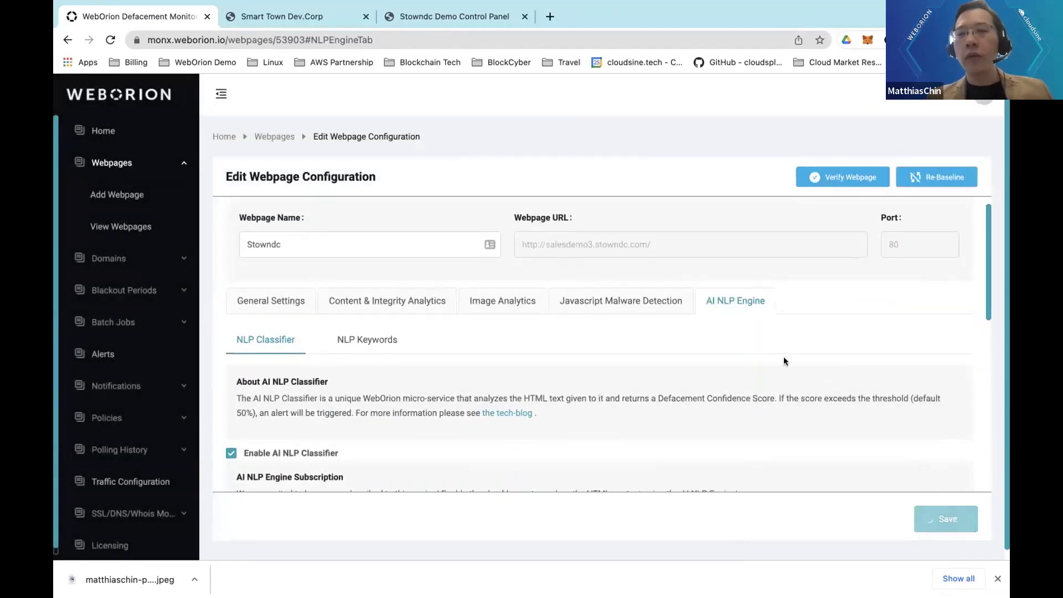
Trigger the Defacement 7 word defacement ("Hacked by") from the Stowndc Demo Control Panel and reload the demo homepage.
click(415, 16)
scroll(391, 332, down, 1)
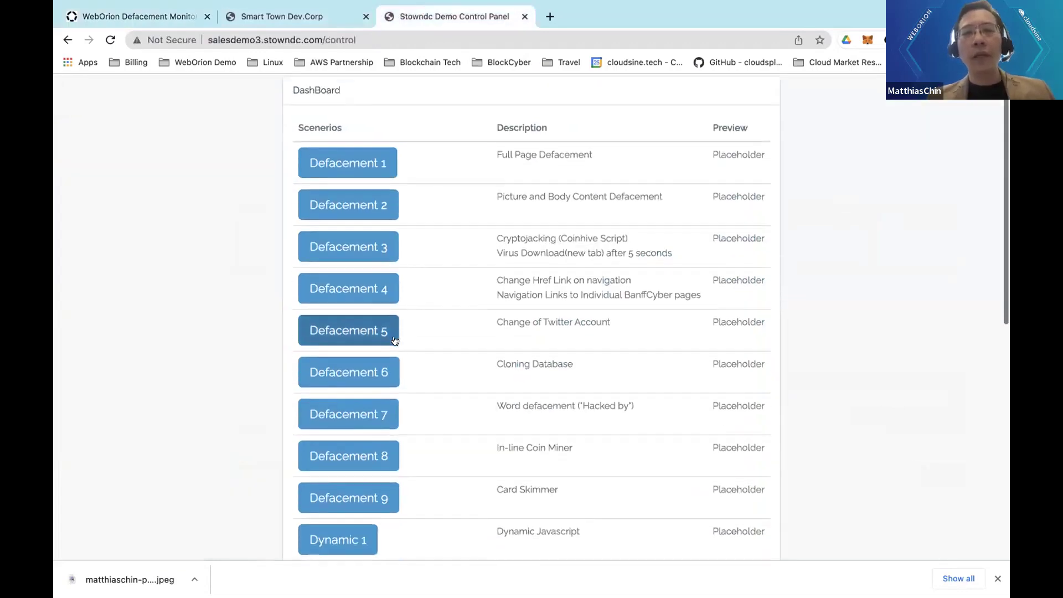
click(376, 411)
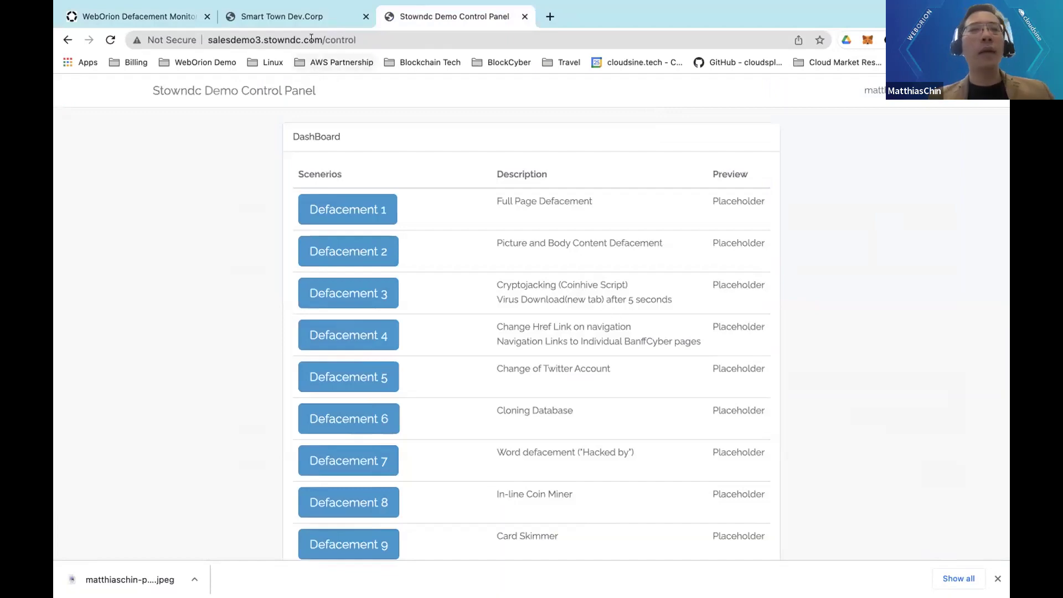
click(313, 19)
click(110, 39)
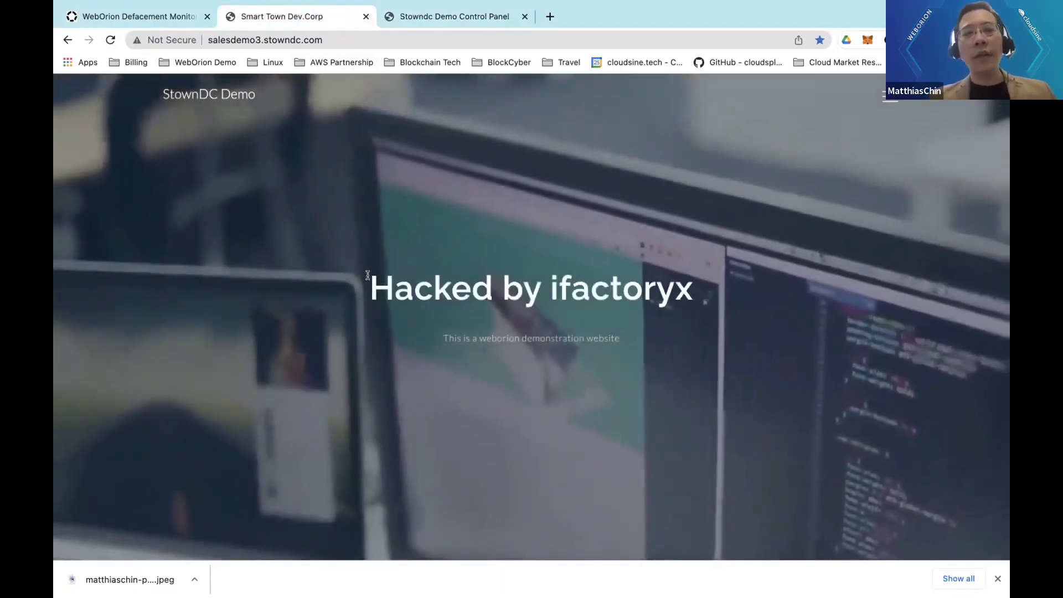
Examine the demo homepage's main headline and its remaining sections down to the tweets, and return to the headline.
drag(368, 276, 641, 346)
click(639, 347)
double_click(621, 288)
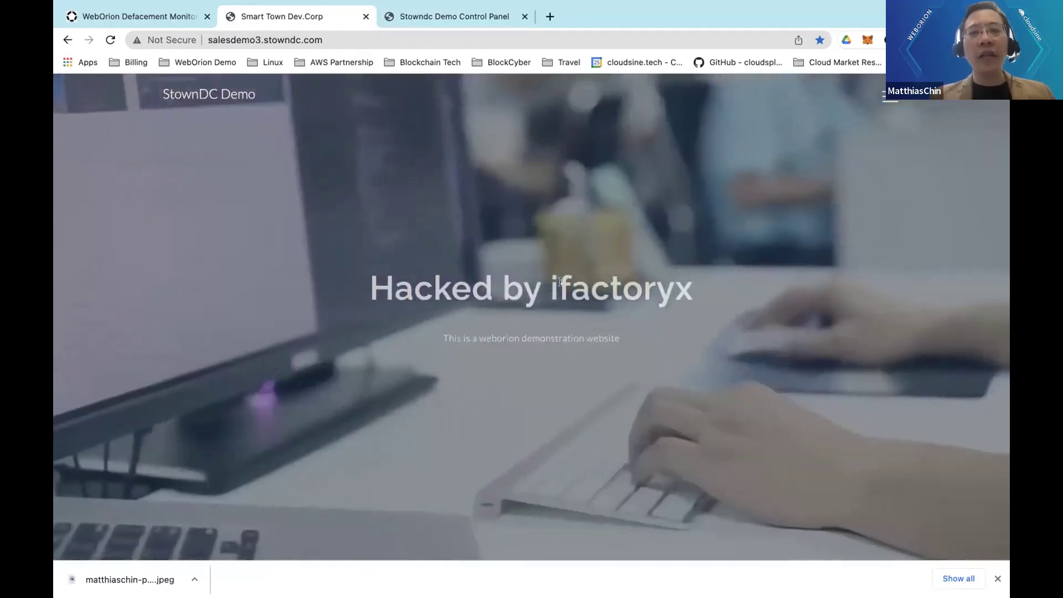
click(729, 316)
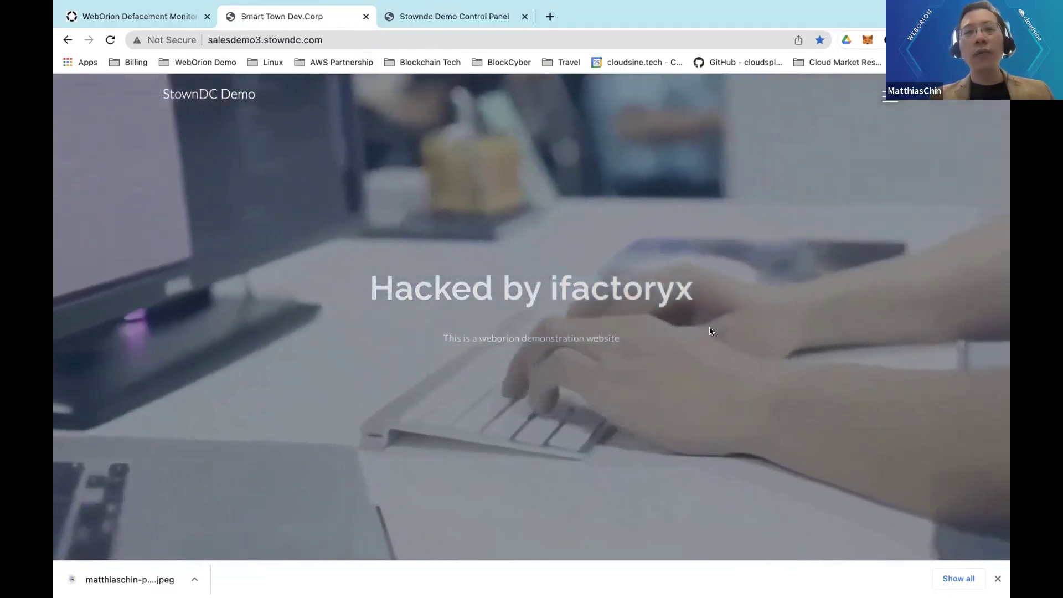
scroll(711, 331, down, 1)
scroll(711, 332, down, 10)
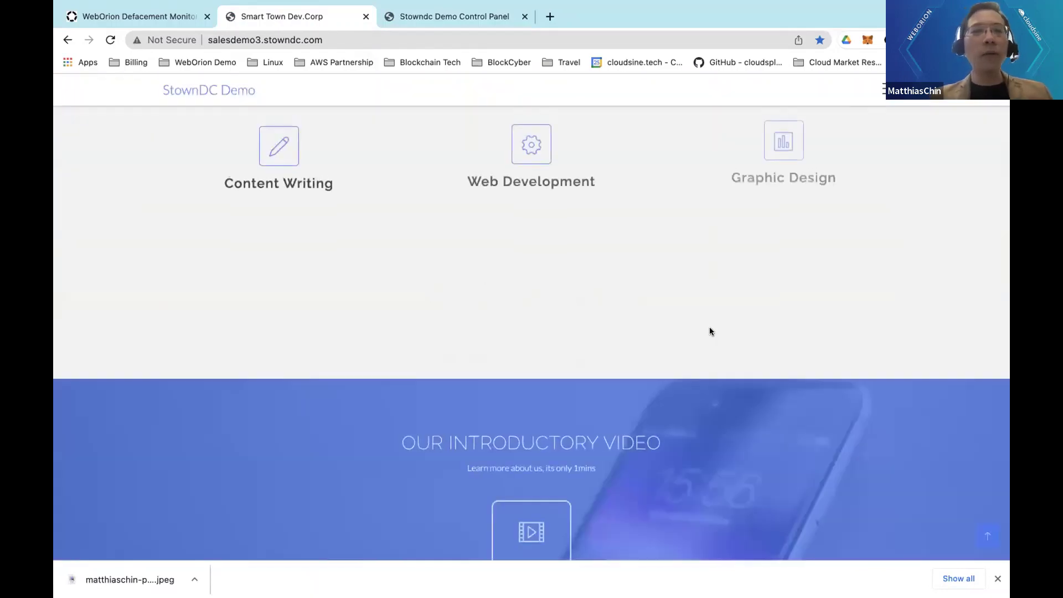
scroll(711, 331, down, 7)
scroll(711, 332, down, 10)
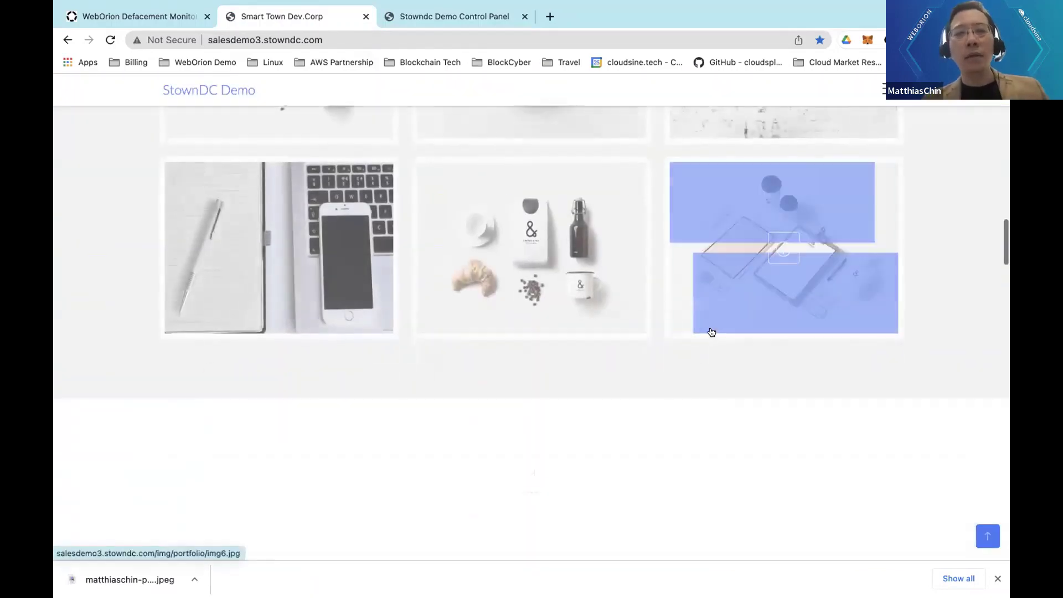
scroll(711, 331, down, 15)
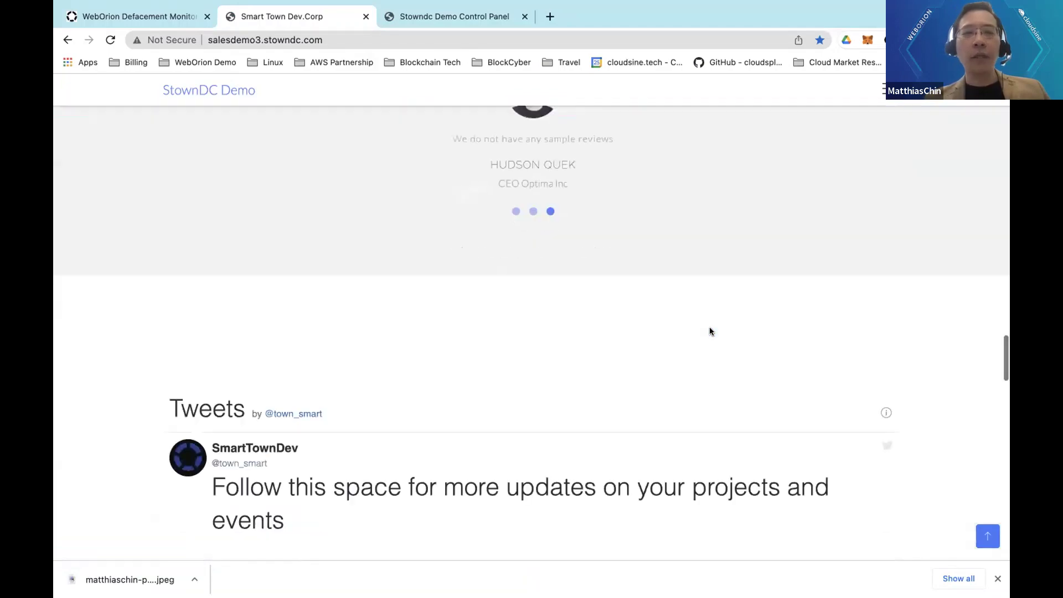
scroll(711, 331, down, 3)
scroll(711, 331, up, 20)
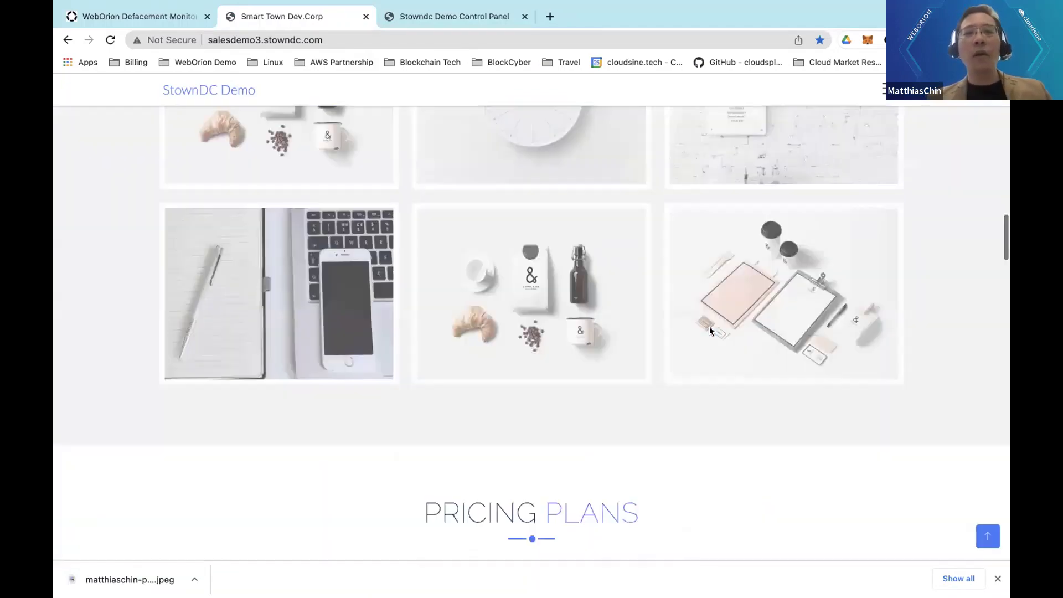
scroll(711, 332, up, 3)
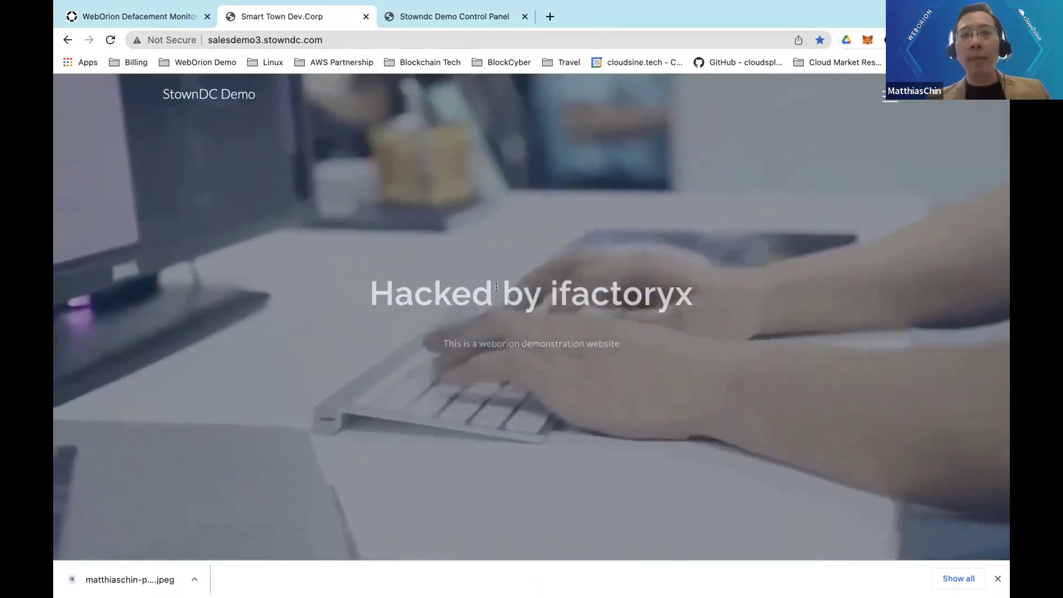
drag(367, 293, 757, 292)
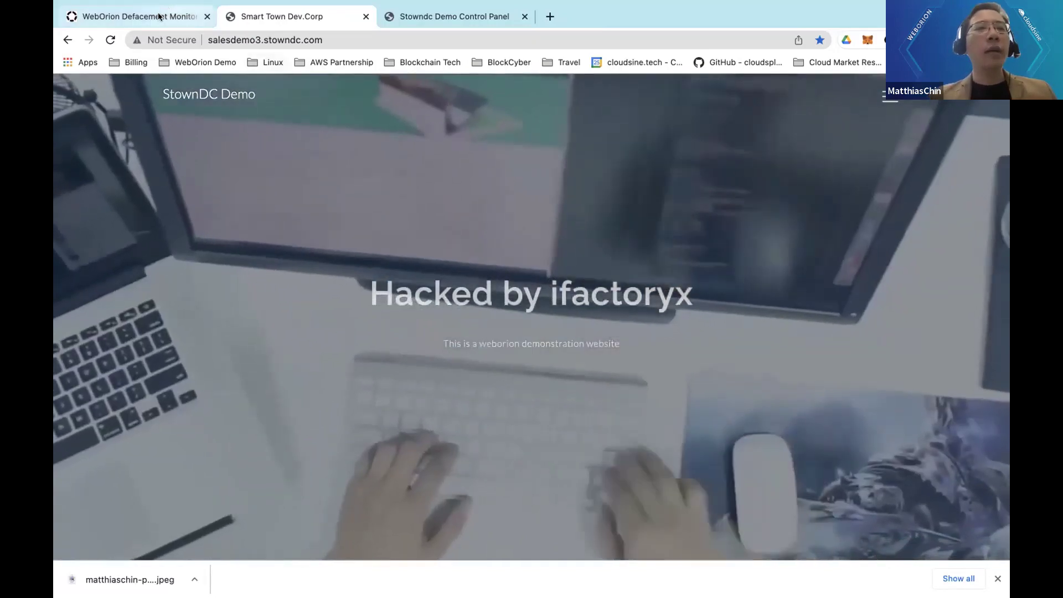
Switch back to WebOrion, verify the Stowndc webpage and review the AI NLP classifier's text difference and Model T and Model X predictions.
key(ctrl+shift+Tab)
scroll(662, 307, down, 8)
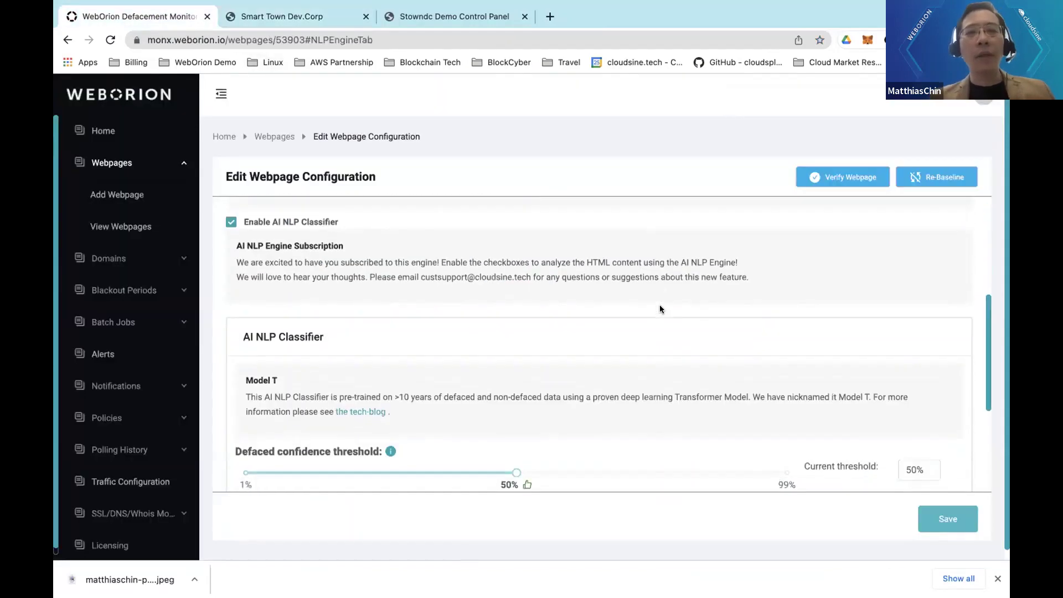
scroll(660, 327, down, 2)
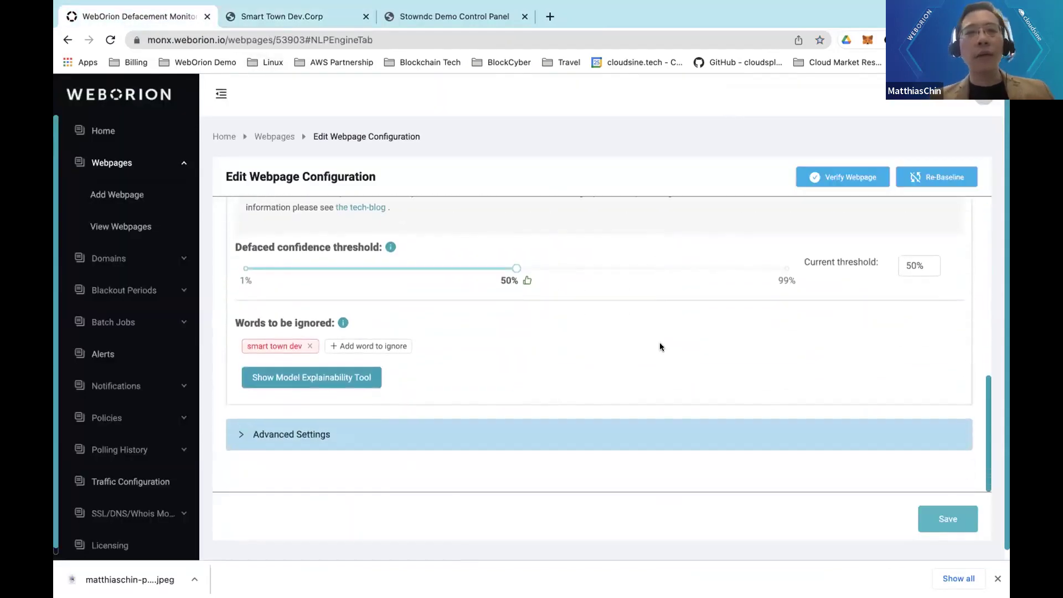
click(843, 183)
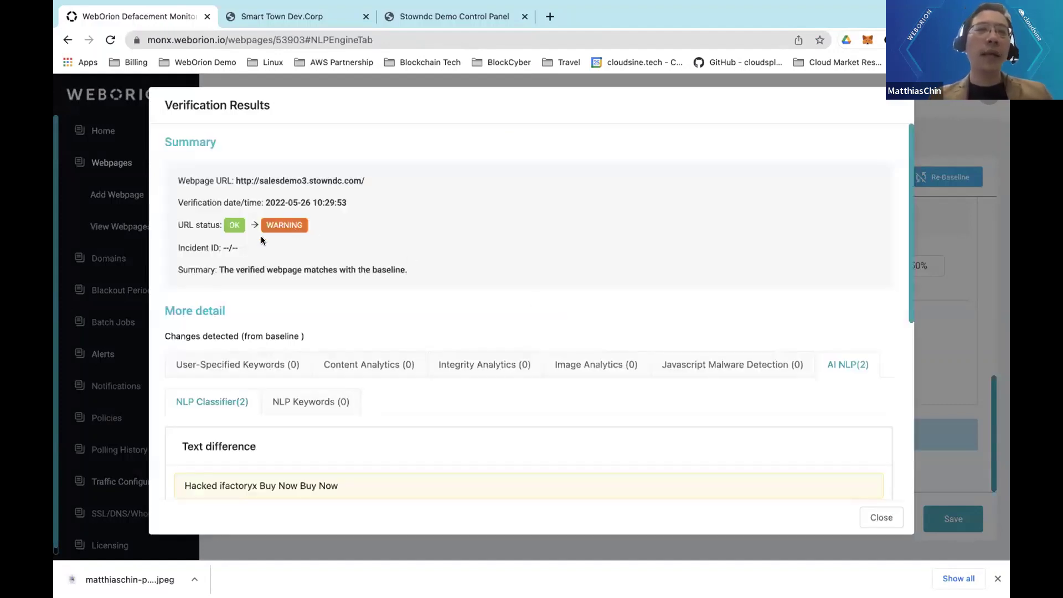
scroll(376, 275, down, 2)
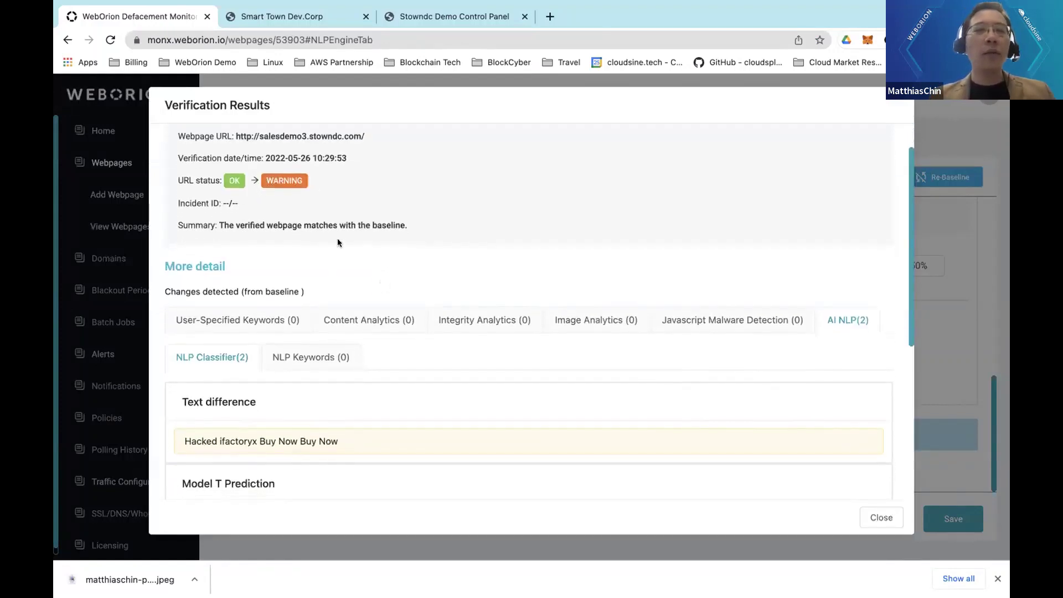
scroll(413, 268, down, 3)
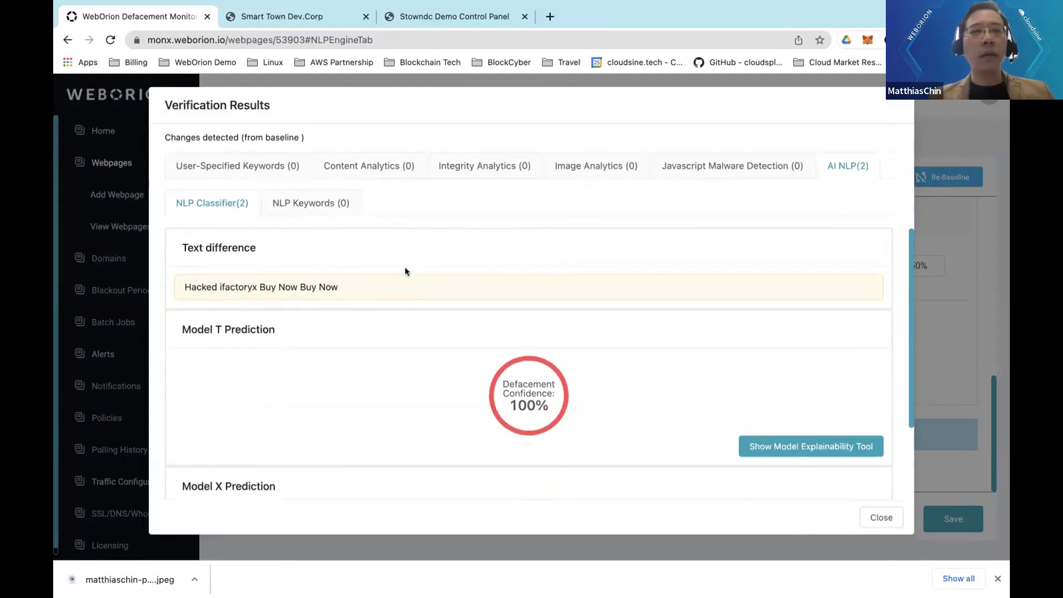
scroll(396, 252, up, 2)
scroll(394, 252, down, 4)
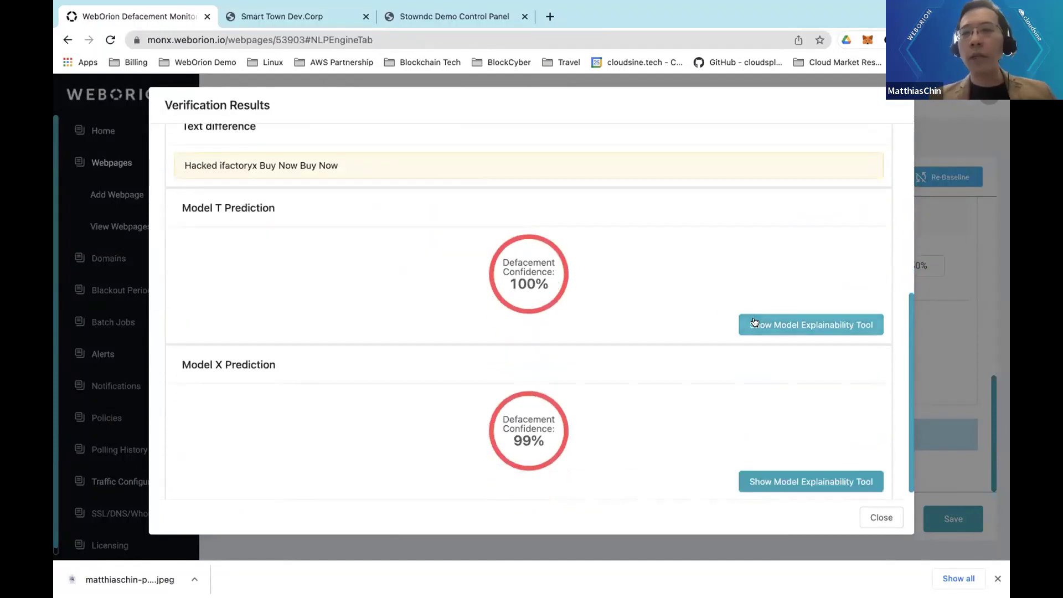
Open the Model T explainability result, dismiss the notifications and examine the analyzed HTML text, including the word "ifactoryx".
click(755, 324)
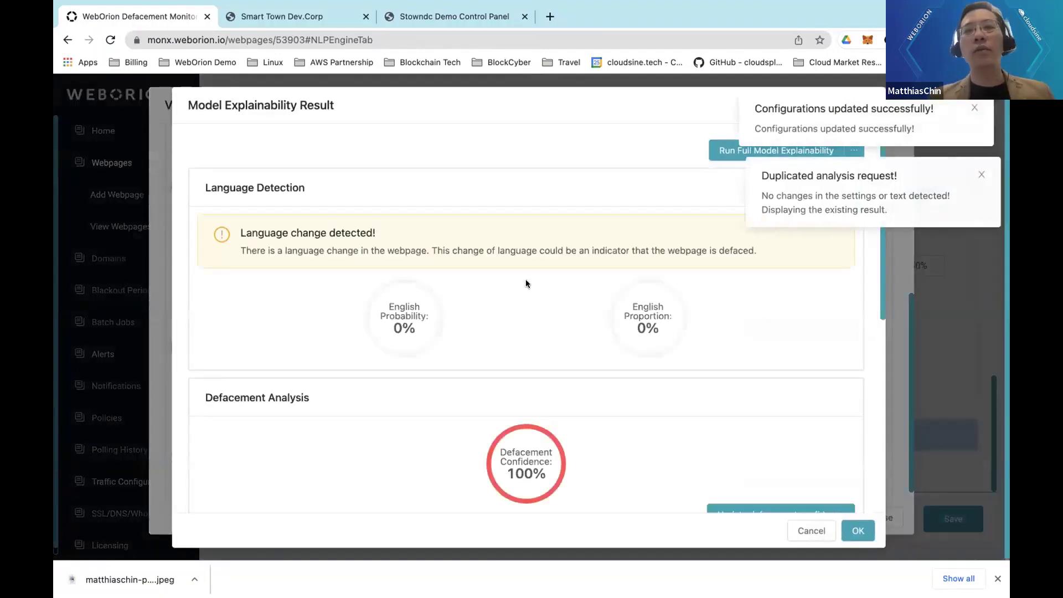
click(976, 175)
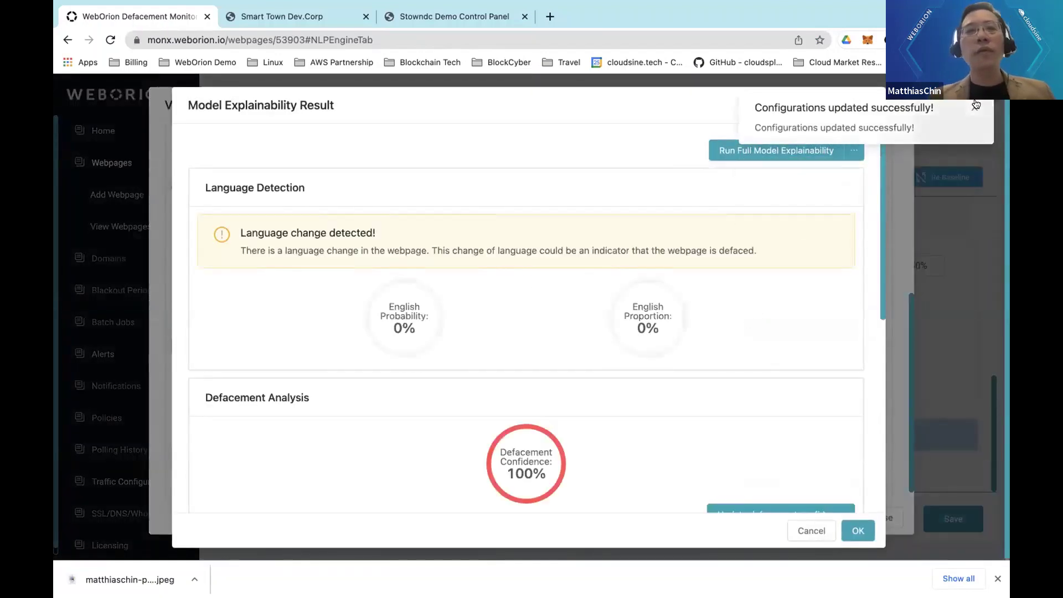
scroll(643, 324, down, 1)
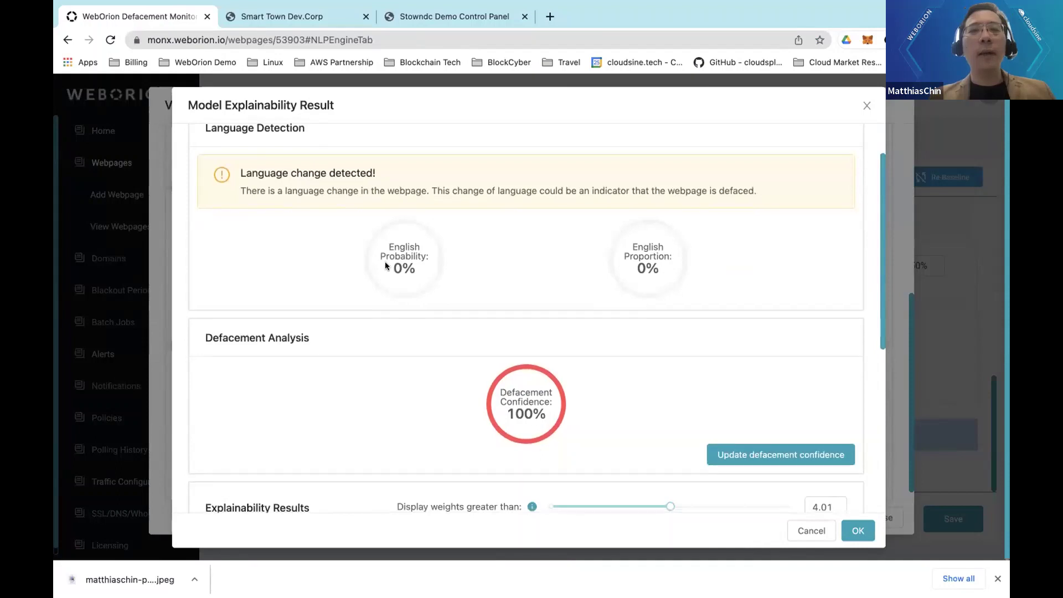
scroll(386, 265, down, 1)
scroll(386, 266, down, 2)
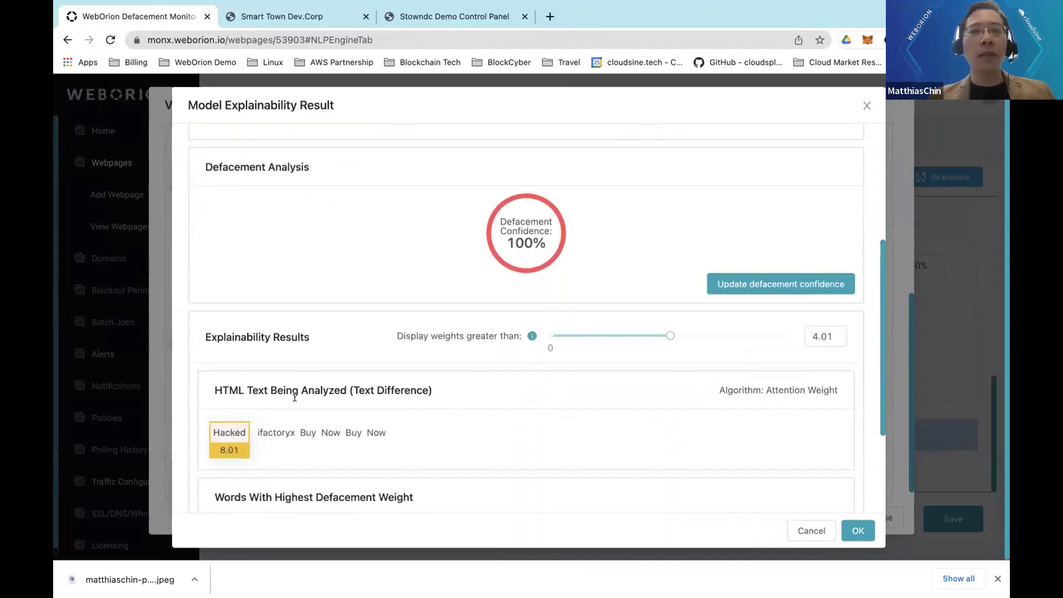
drag(259, 429, 292, 431)
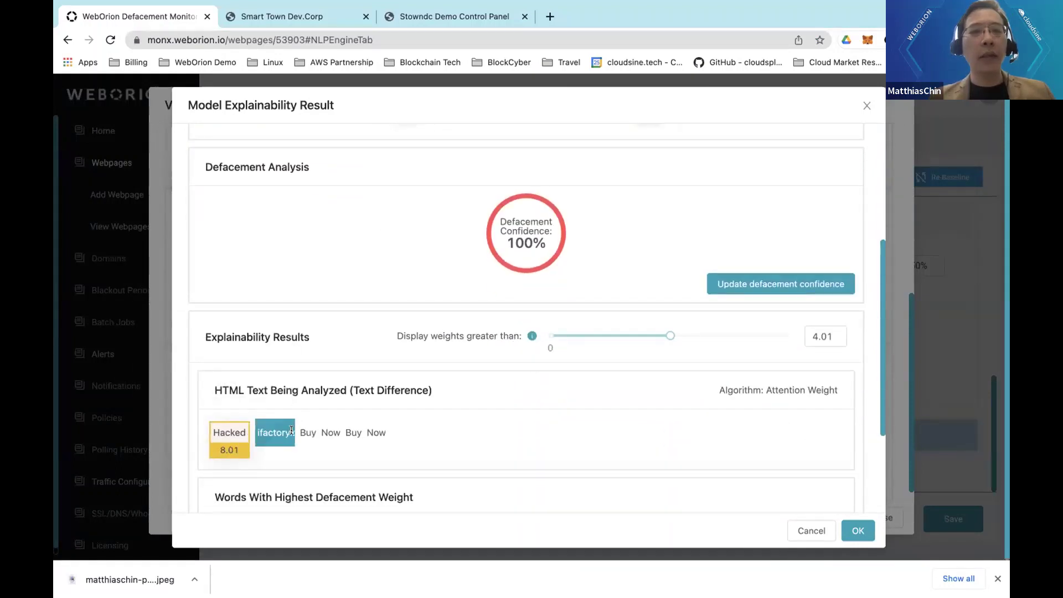
click(292, 431)
Review the language detection, the defacement analysis and the words with the highest defacement weight in the explainability result.
scroll(291, 429, up, 4)
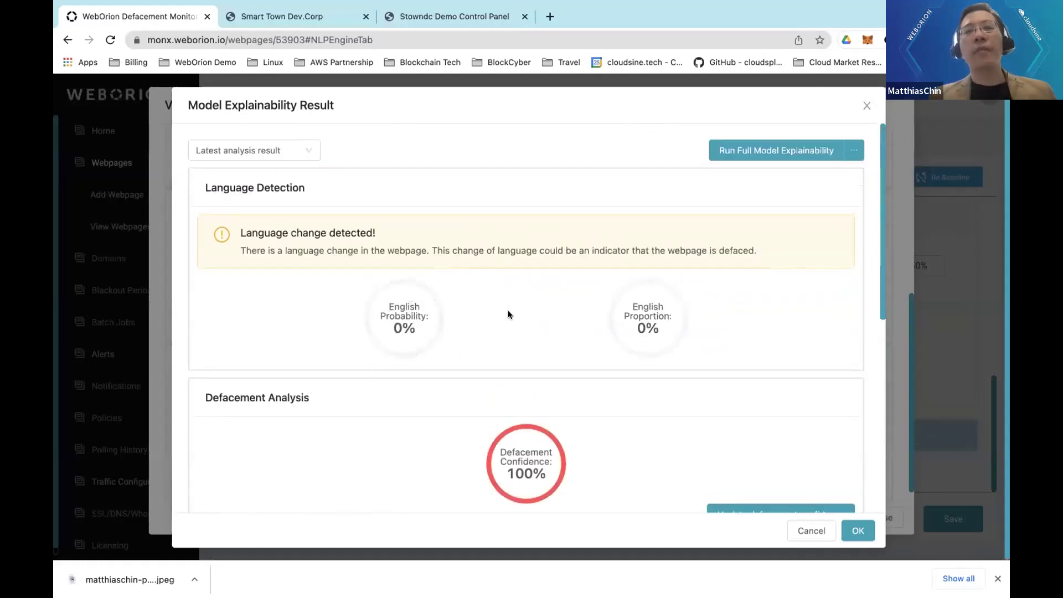
scroll(448, 317, down, 1)
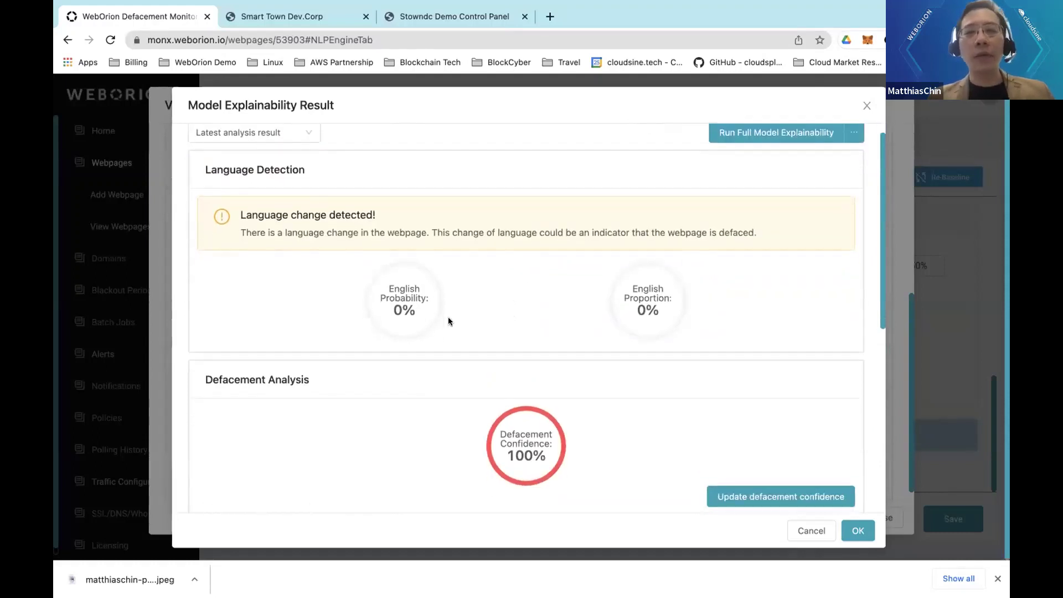
scroll(423, 316, down, 2)
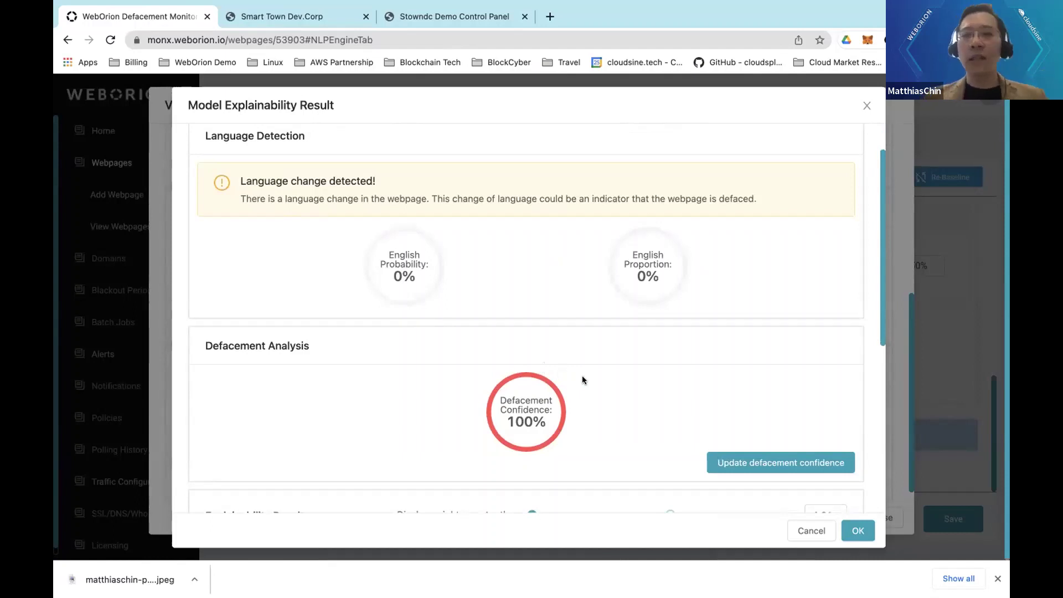
scroll(589, 394, down, 1)
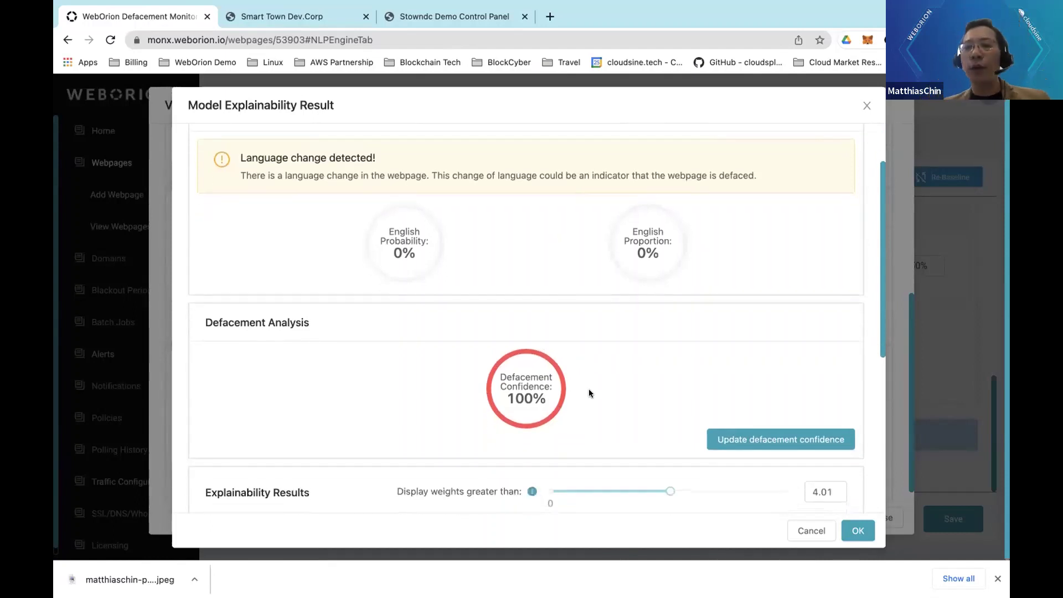
scroll(590, 394, down, 5)
scroll(589, 393, down, 5)
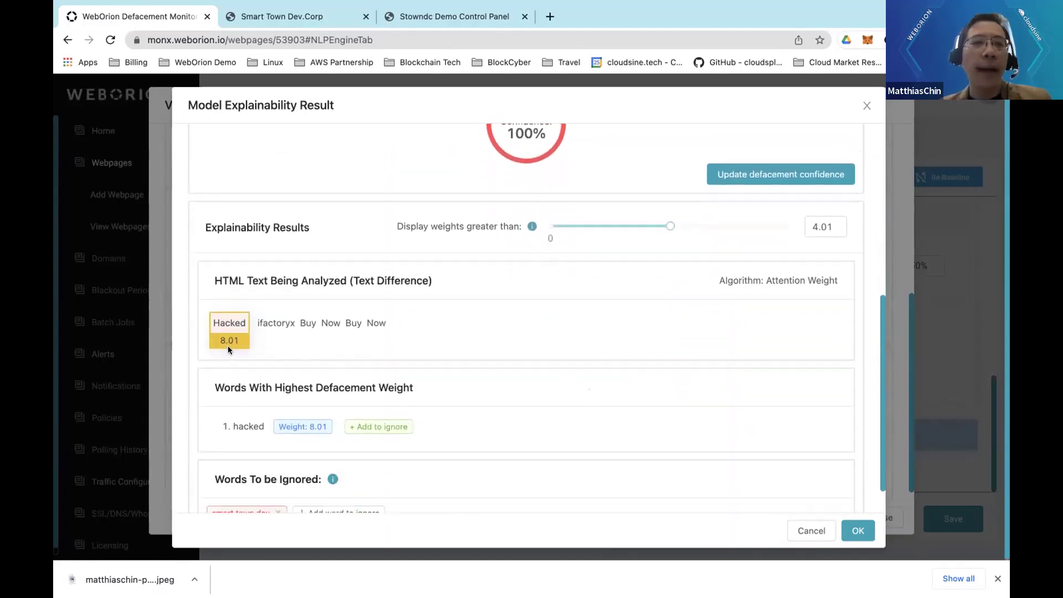
Lower the display threshold for word weights in the explainability results to 0.10 and review the weighted words.
click(573, 226)
drag(573, 224, 560, 226)
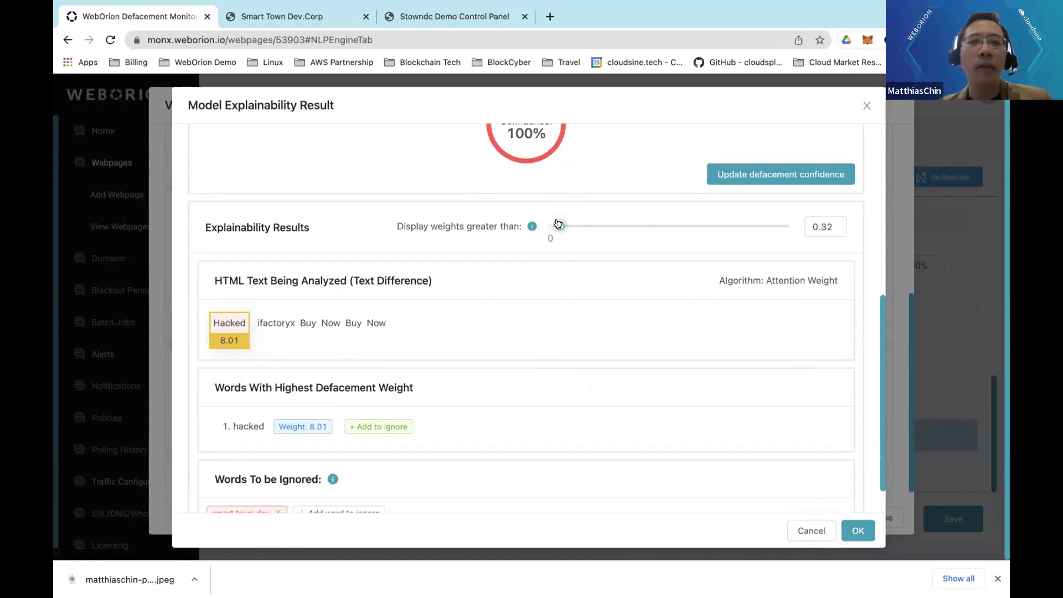
scroll(430, 297, down, 1)
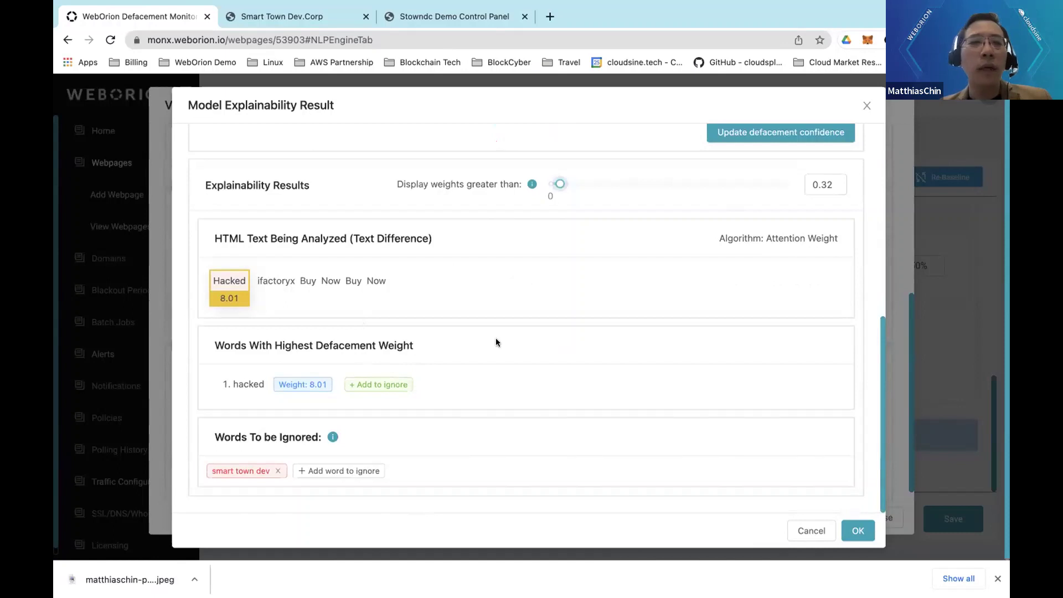
drag(560, 184, 553, 184)
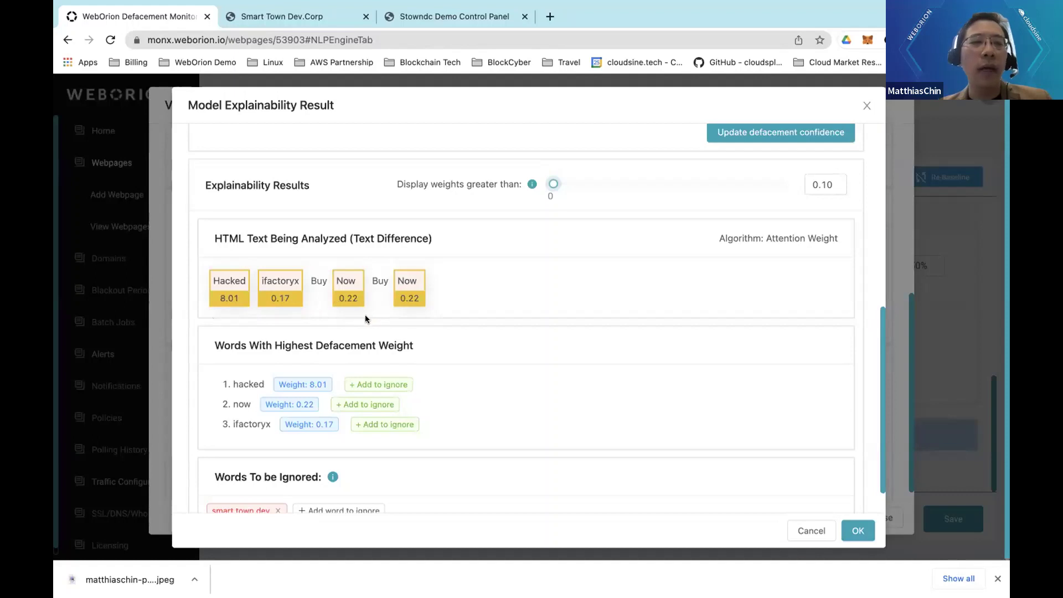
scroll(421, 379, down, 2)
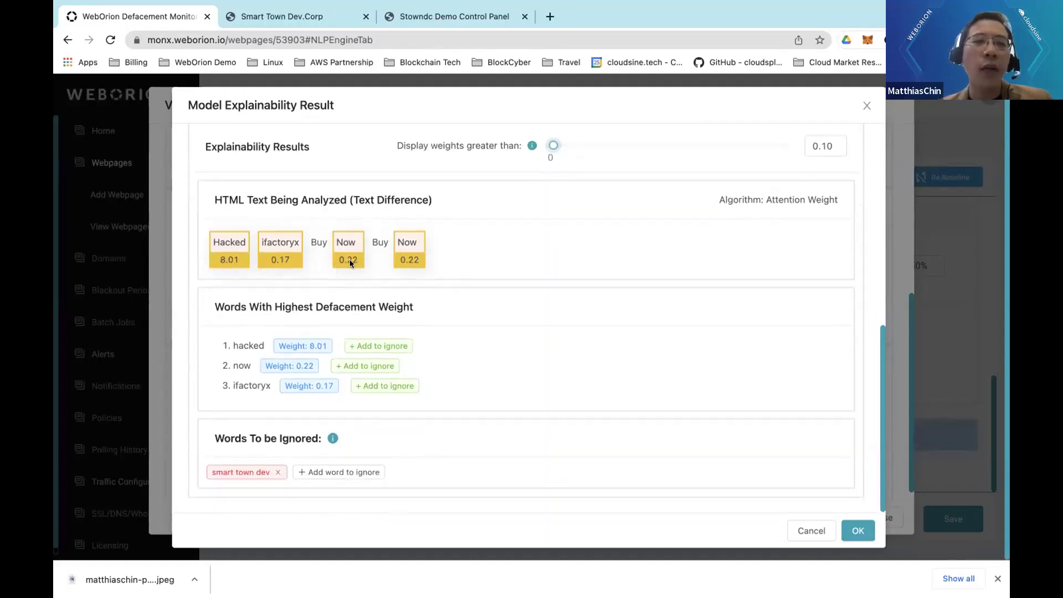
Add the word "now" to the ignore list and update the defacement confidence, closing the explainability and verification results when done.
click(357, 367)
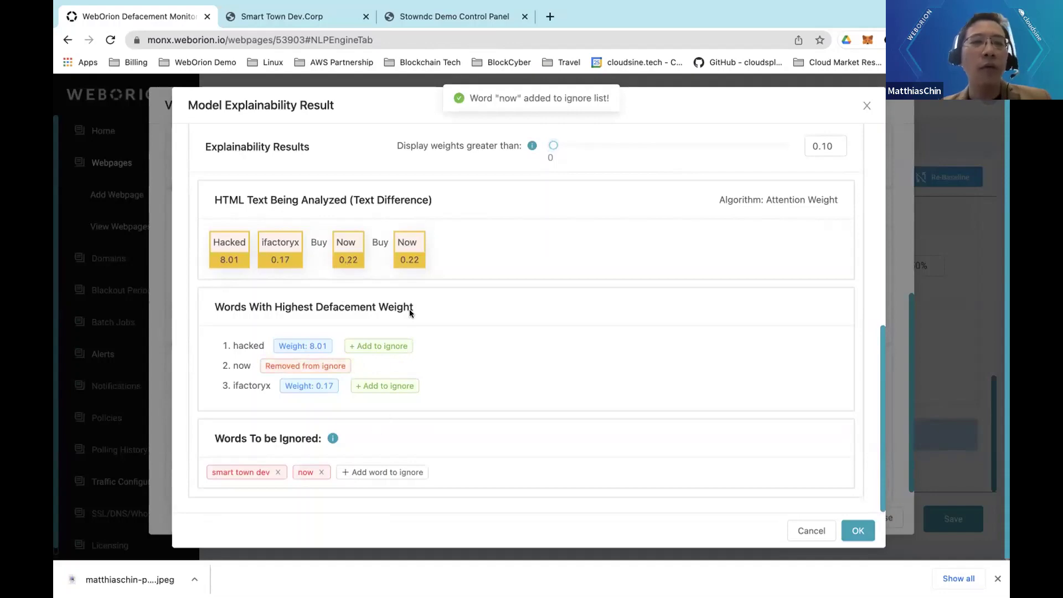
scroll(451, 331, up, 6)
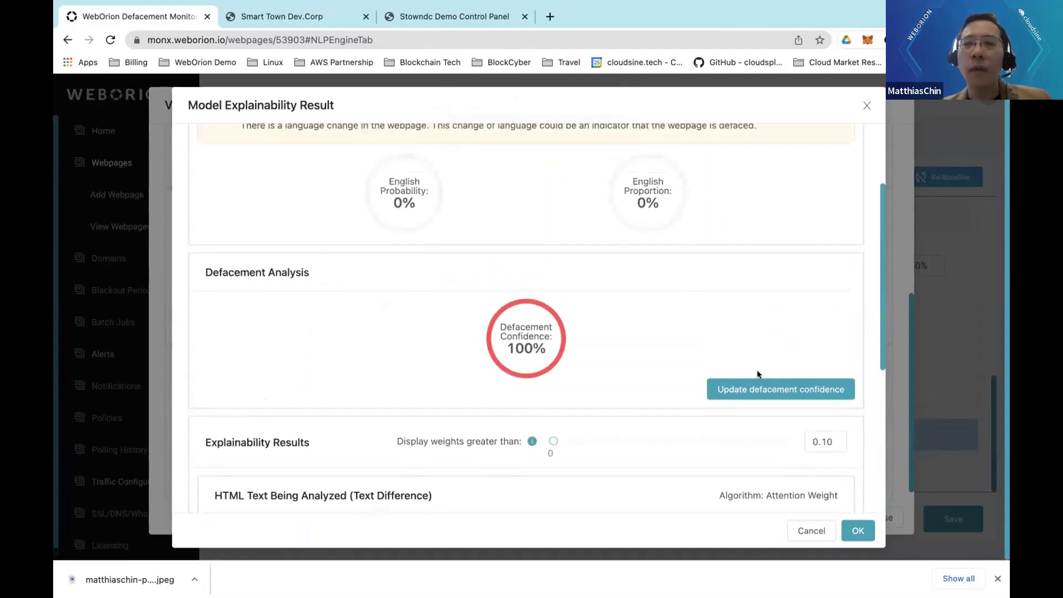
click(753, 381)
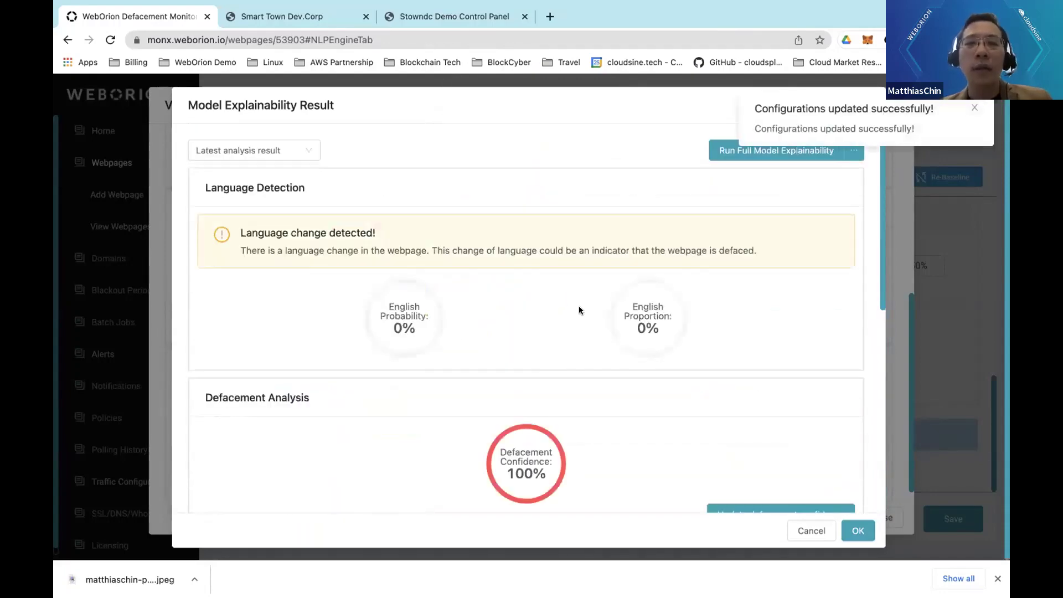
scroll(580, 310, down, 1)
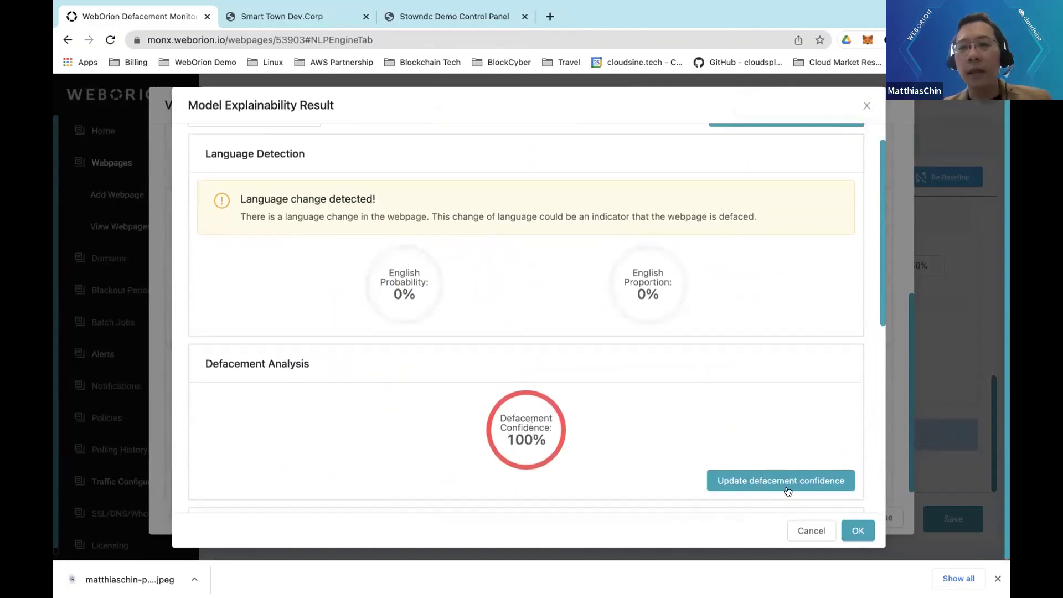
scroll(551, 437, down, 3)
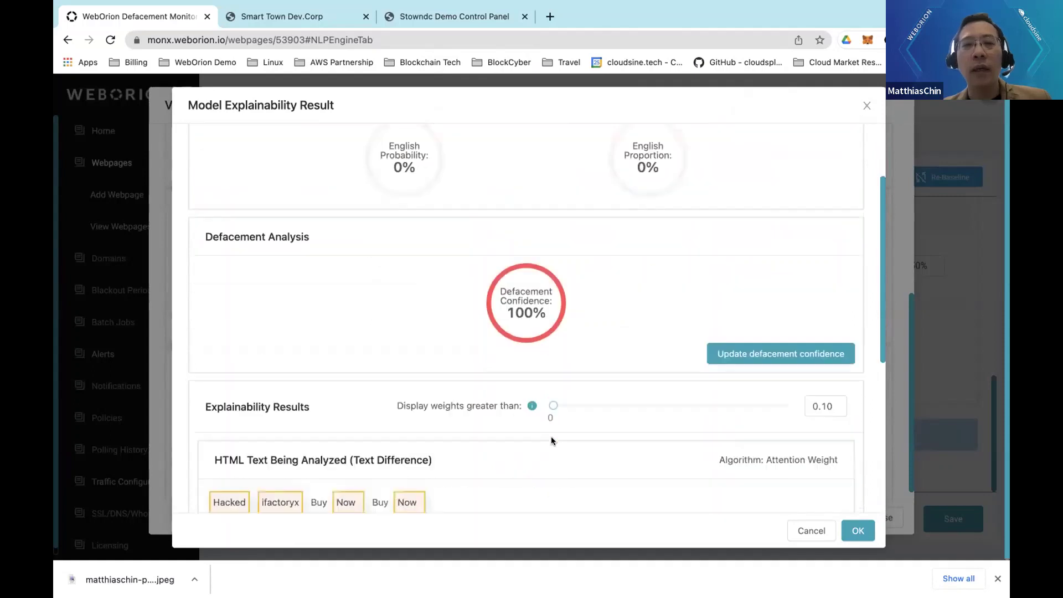
click(860, 529)
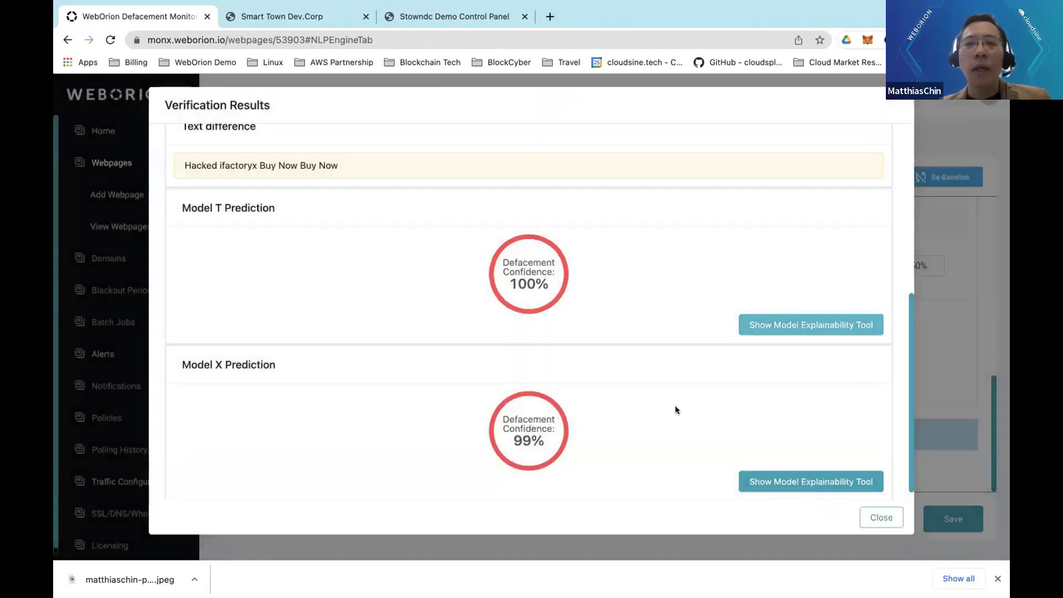
click(876, 516)
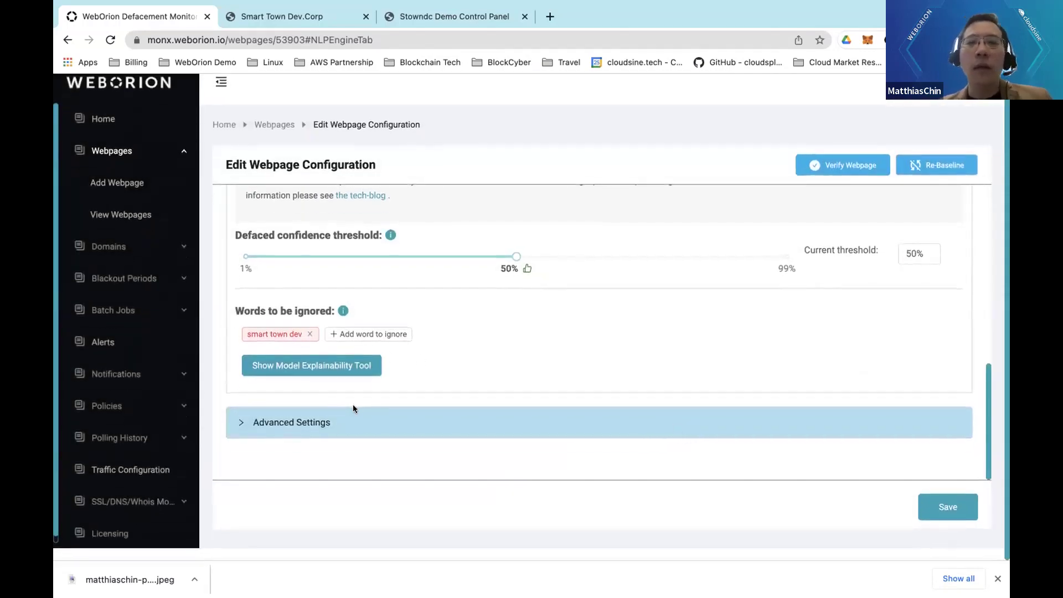
Examine the AI NLP Classifier settings in the webpage configuration, including Model T's description, confidence threshold and ignored words.
scroll(270, 265, up, 3)
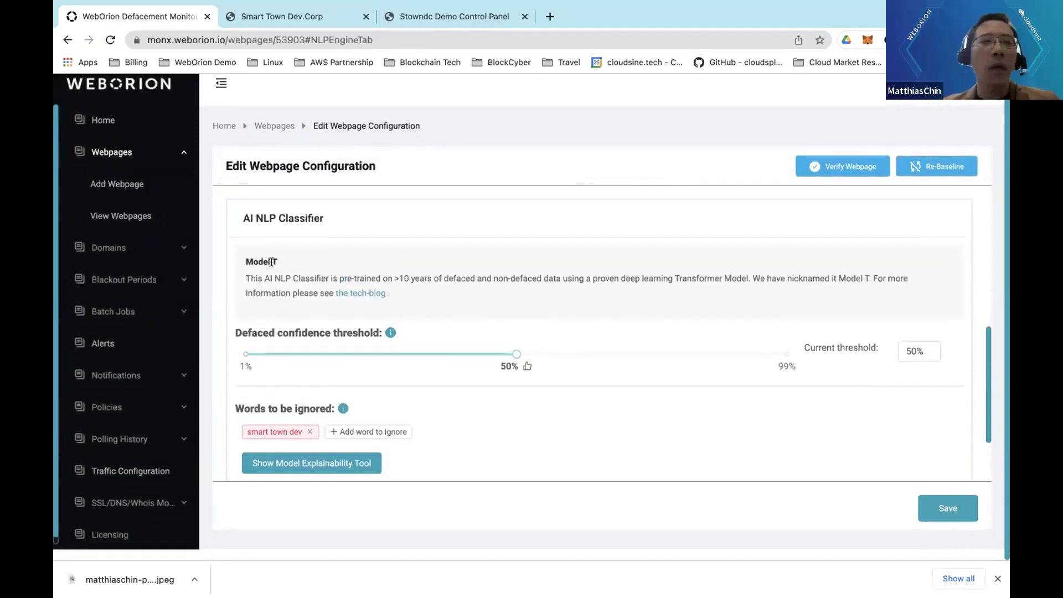
scroll(271, 265, up, 2)
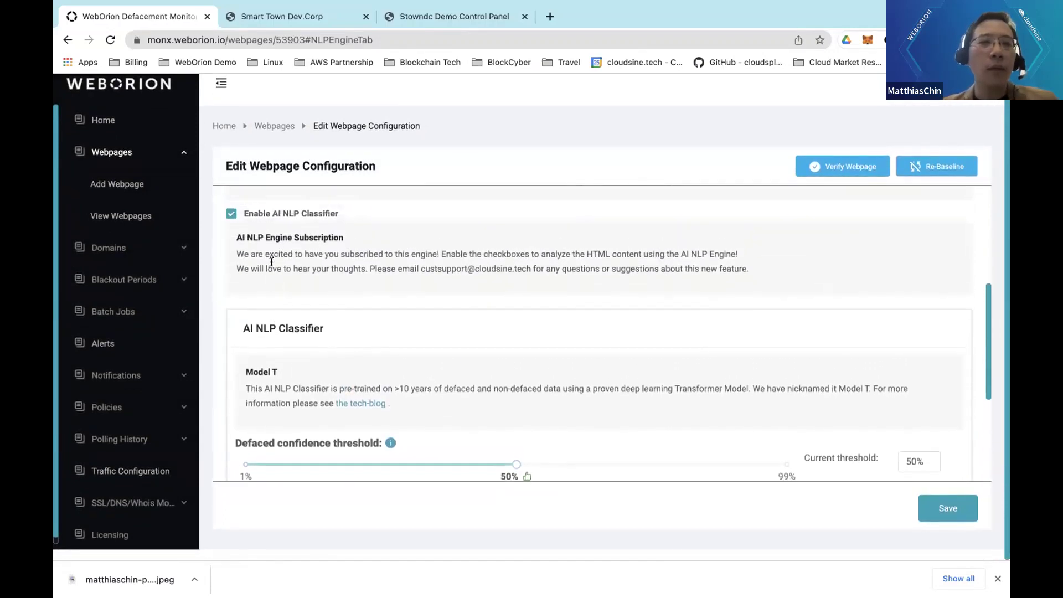
scroll(271, 262, down, 1)
scroll(272, 262, up, 1)
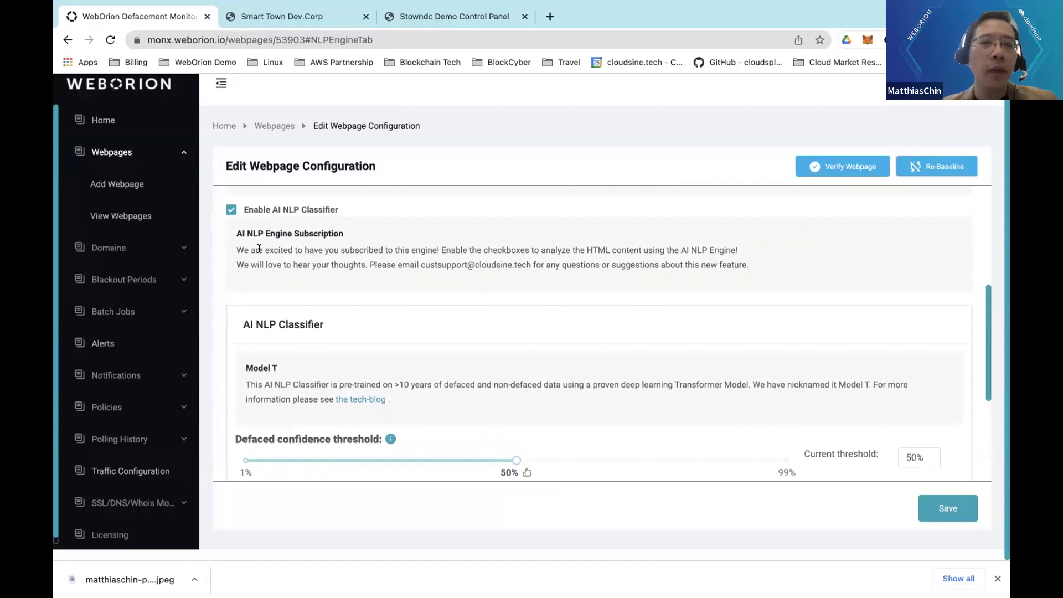
scroll(307, 279, down, 2)
scroll(494, 419, down, 1)
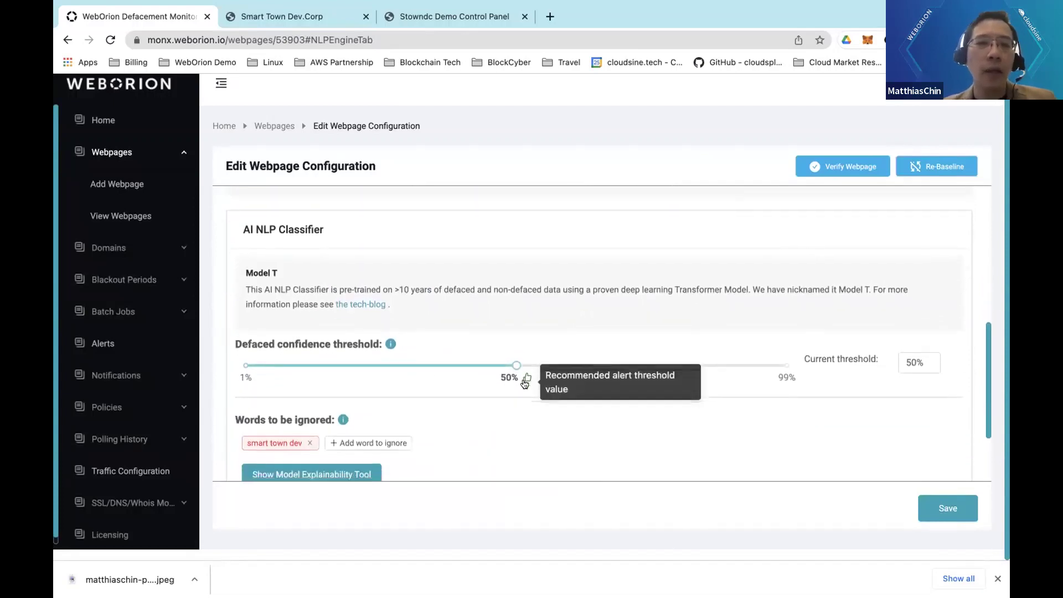
scroll(525, 380, down, 1)
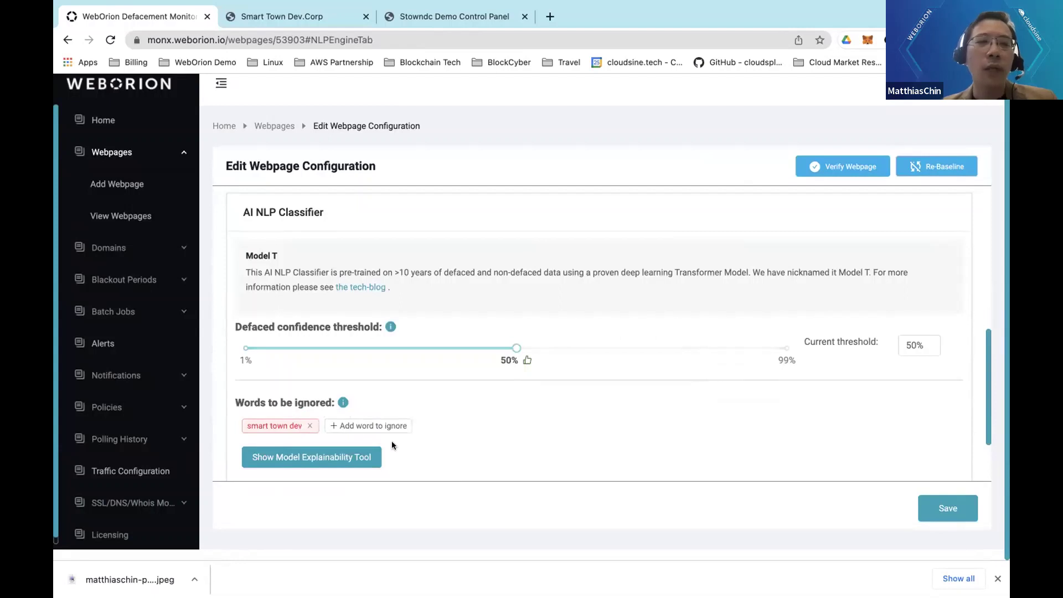
scroll(402, 452, down, 1)
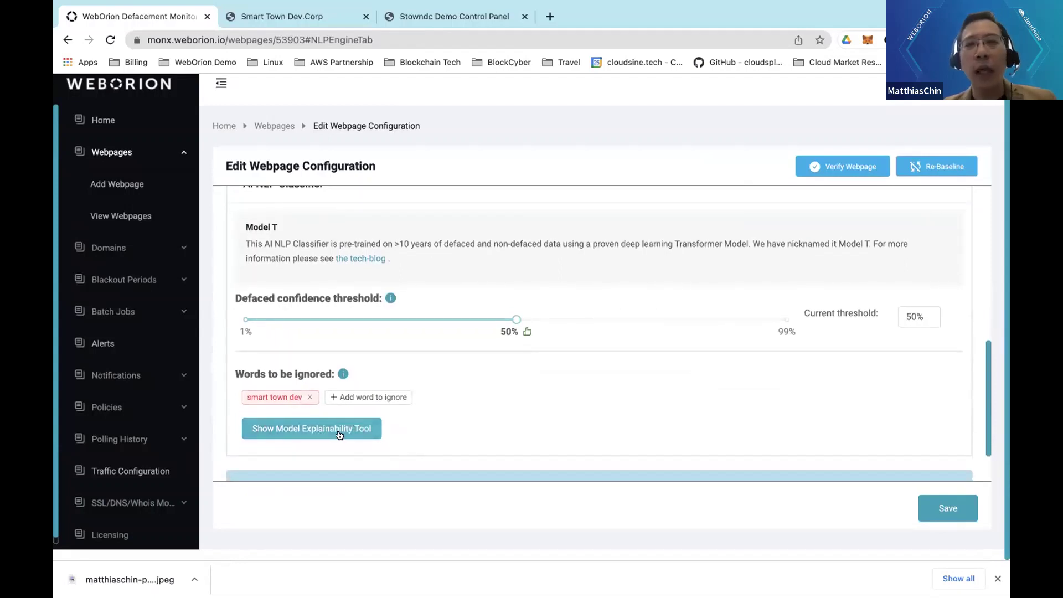
scroll(464, 419, down, 2)
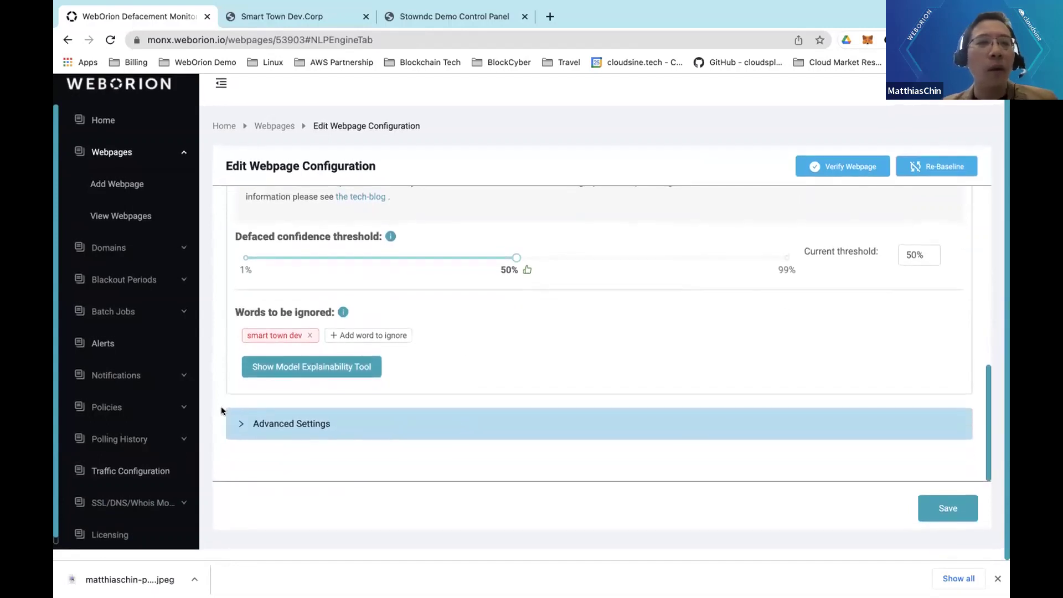
In the advanced AI NLP settings, set the alert policy to trigger on Model T only, and collapse the section.
click(241, 424)
scroll(403, 367, down, 1)
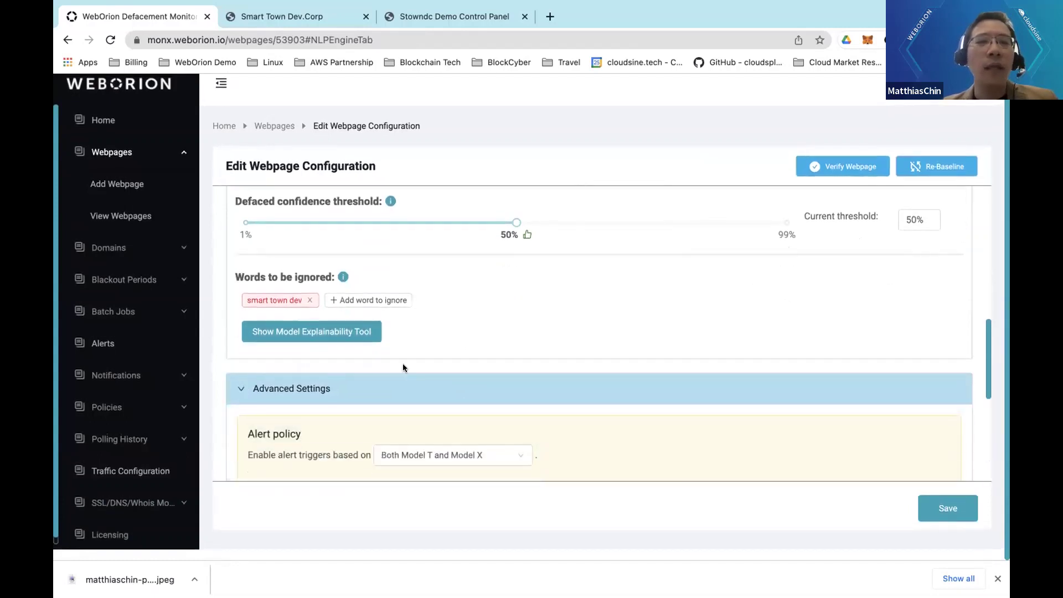
scroll(403, 368, down, 5)
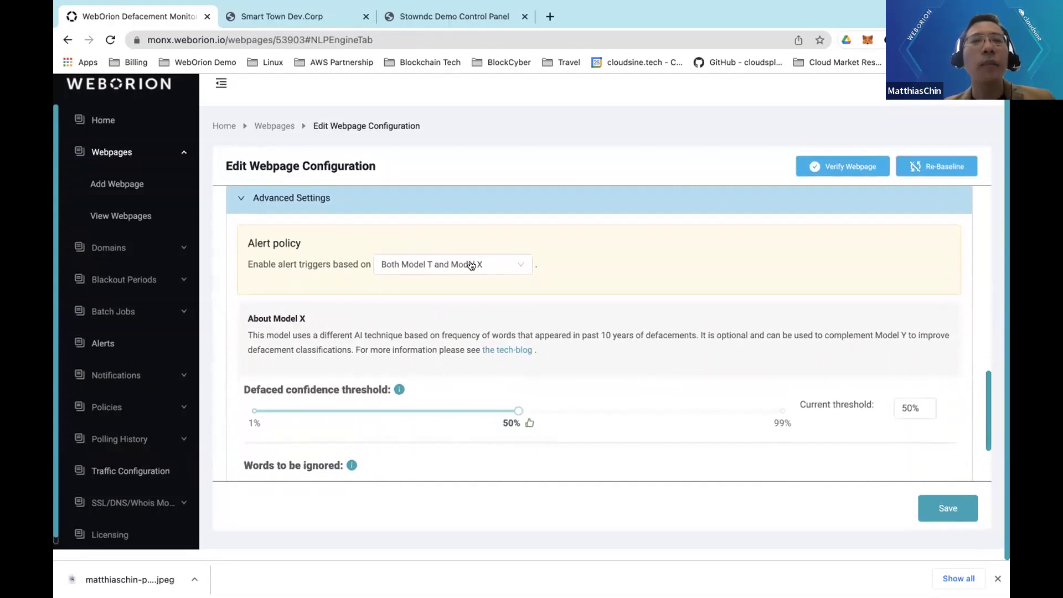
click(525, 263)
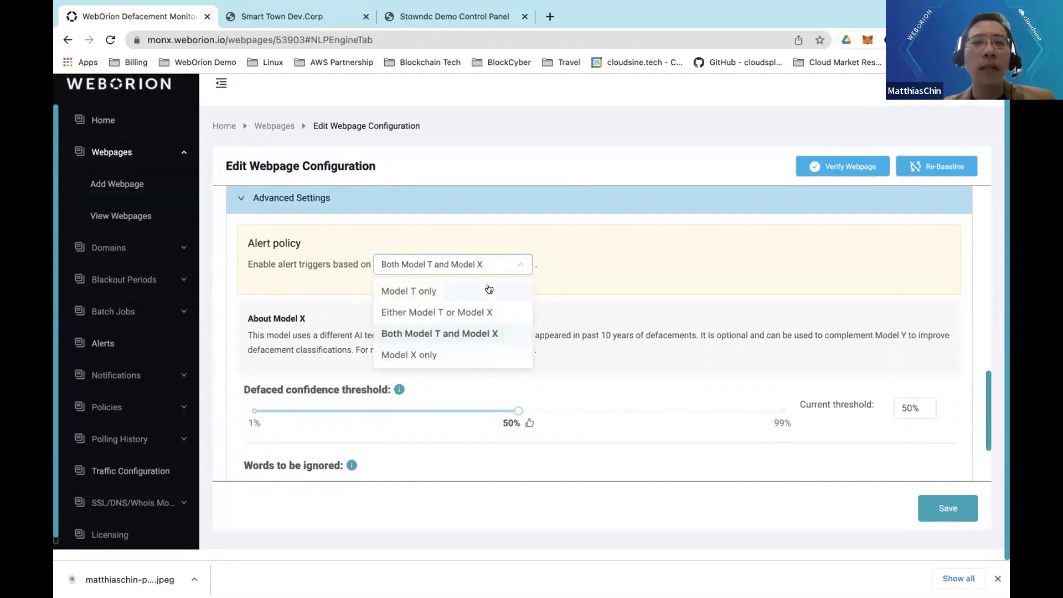
click(488, 289)
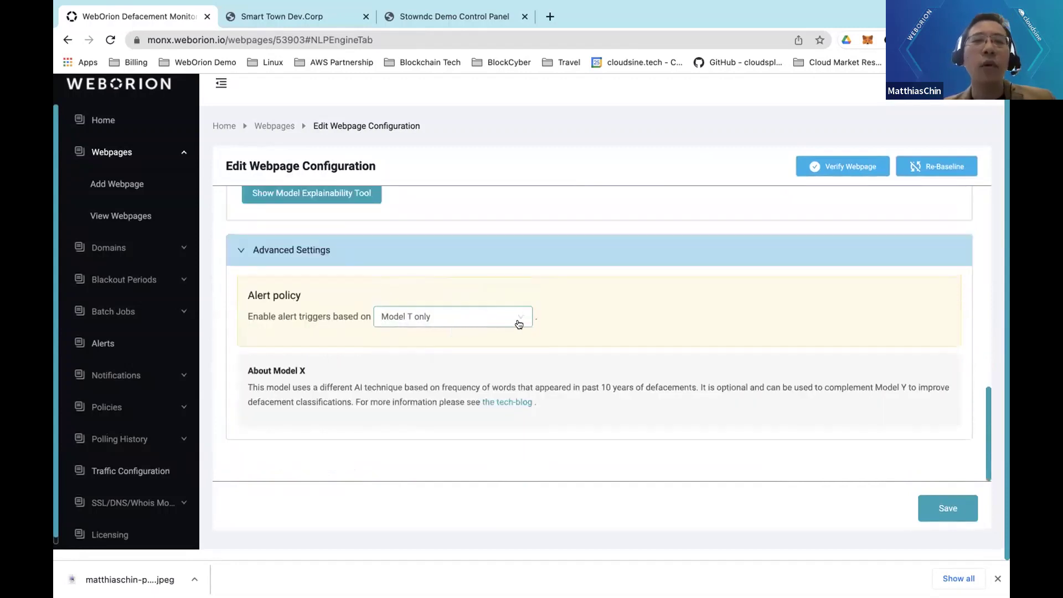
click(522, 321)
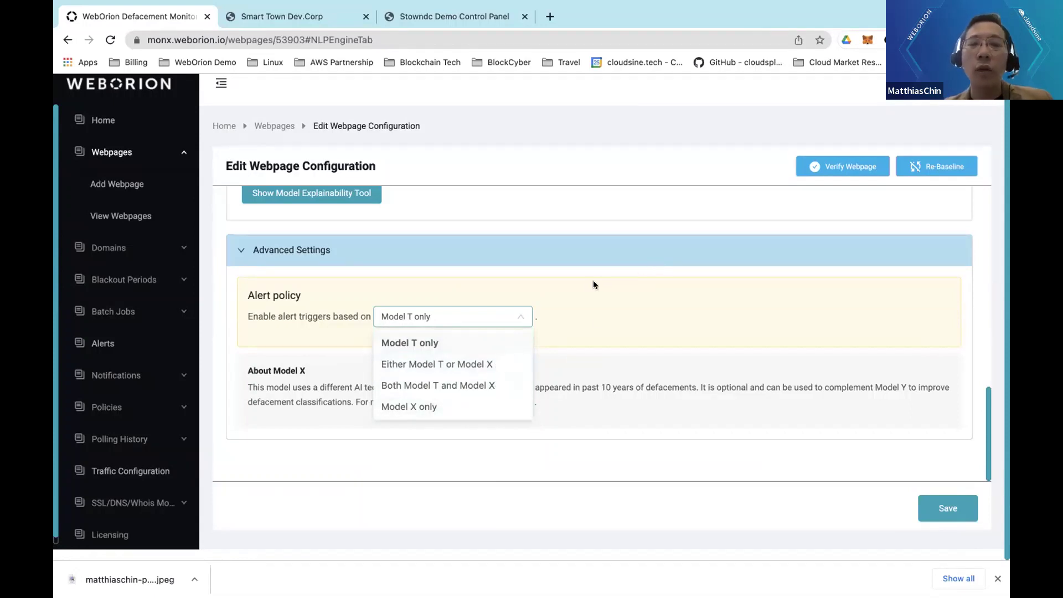
click(235, 252)
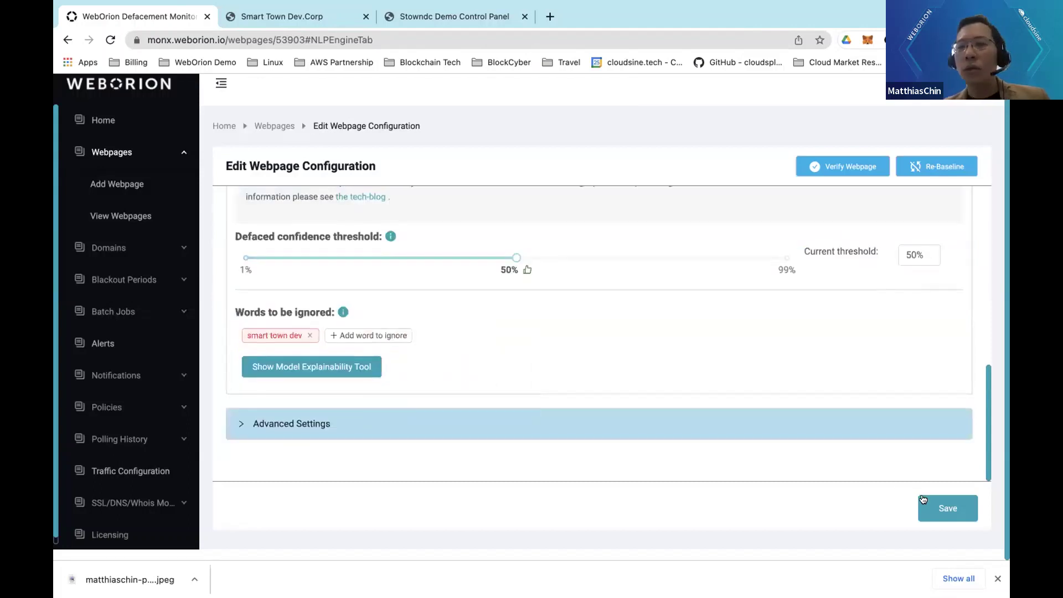